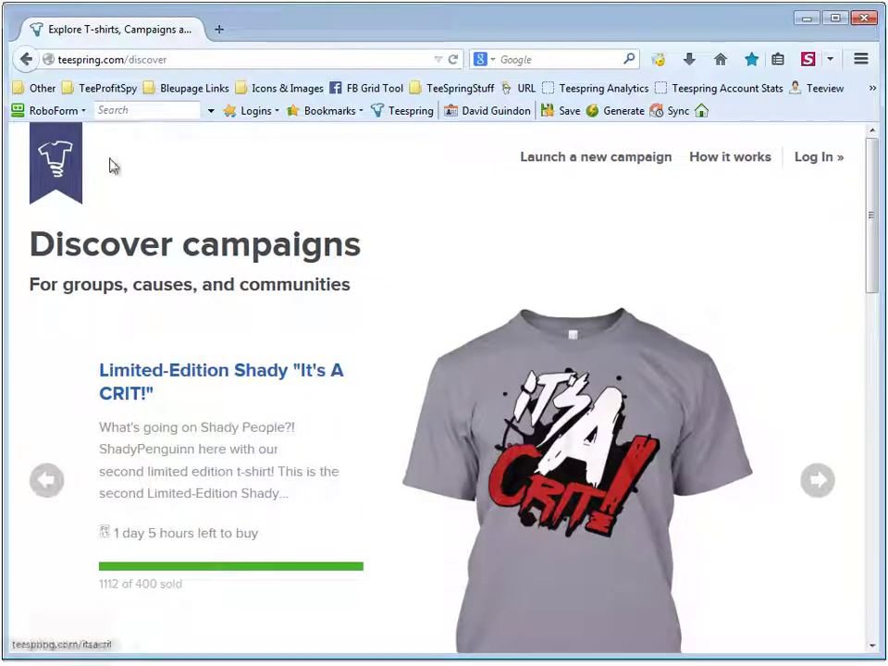
# Open TWiT Spring 2014, AI Nation - 2A, Cuffs and Sirens and Trooper Rich from the discover grid in new tabs.
pyautogui.click(187, 62)
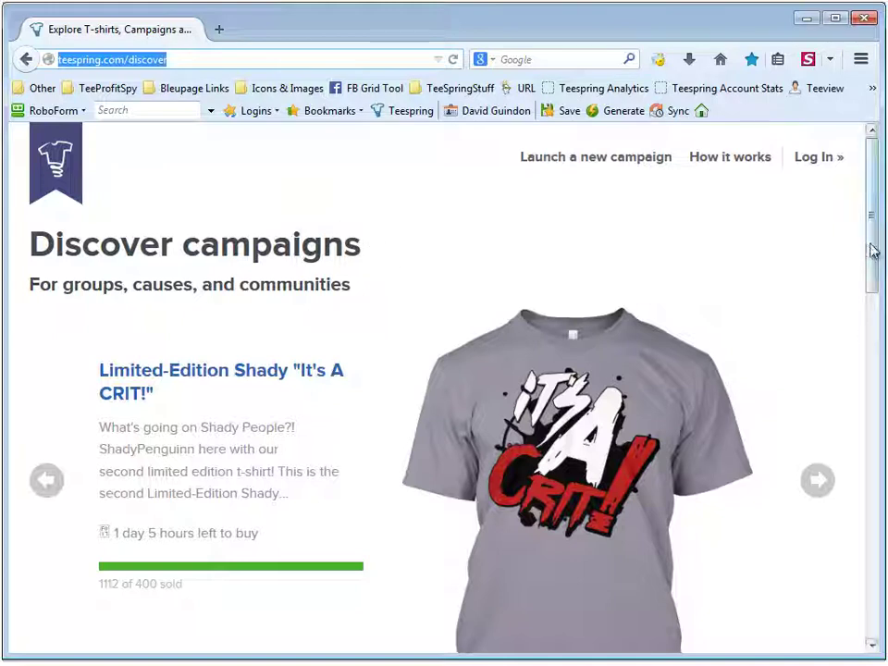
pyautogui.moveTo(876, 252); pyautogui.dragTo(881, 314)
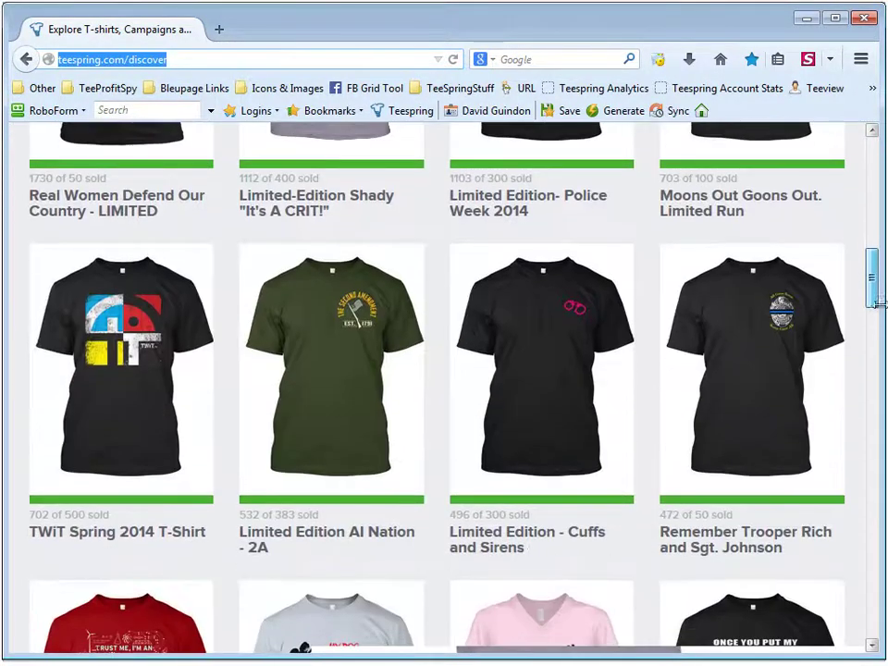
pyautogui.middleClick(129, 394)
pyautogui.middleClick(317, 406)
pyautogui.middleClick(545, 389)
pyautogui.middleClick(727, 376)
# Close the TWiT Spring 2014 tab, review the AI Nation page, and select its address to copy.
pyautogui.click(209, 37)
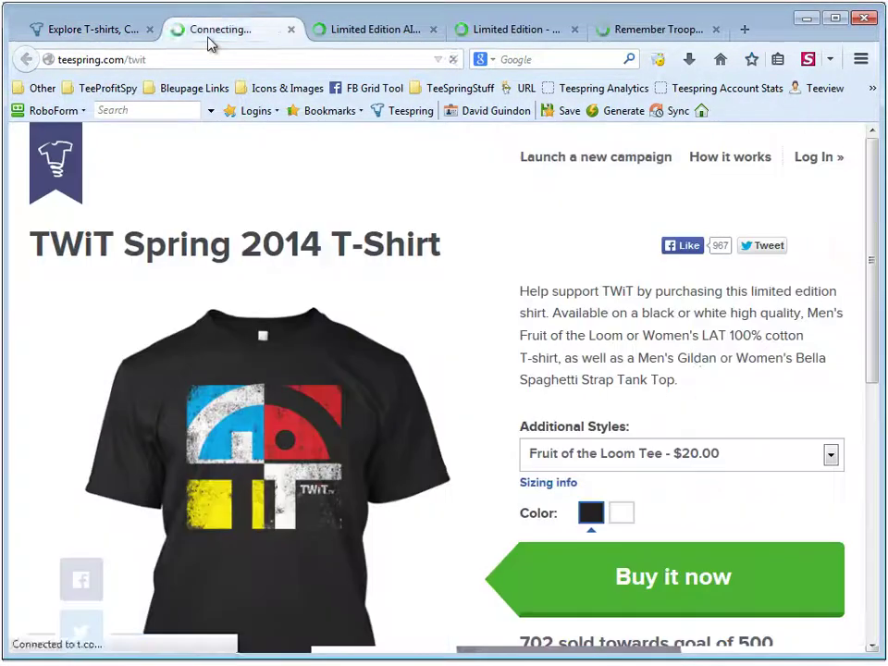
pyautogui.scroll(-3, 708, 375)
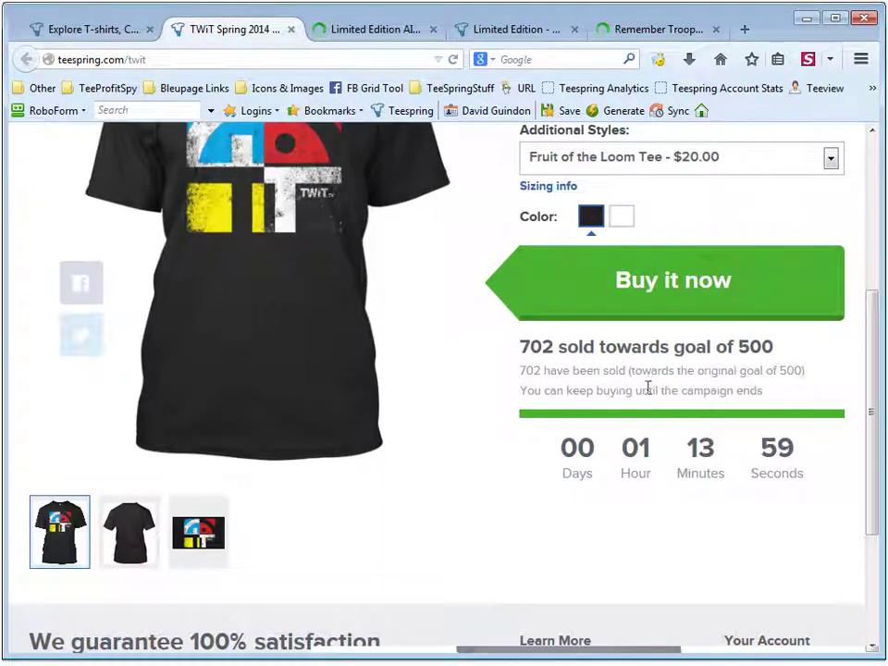
pyautogui.click(290, 29)
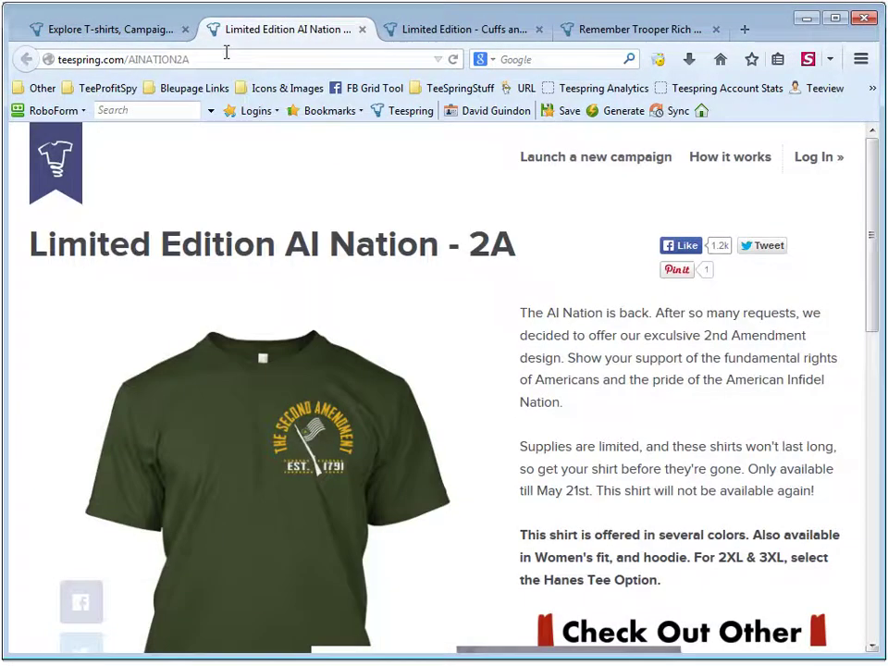
pyautogui.scroll(-6, 662, 473)
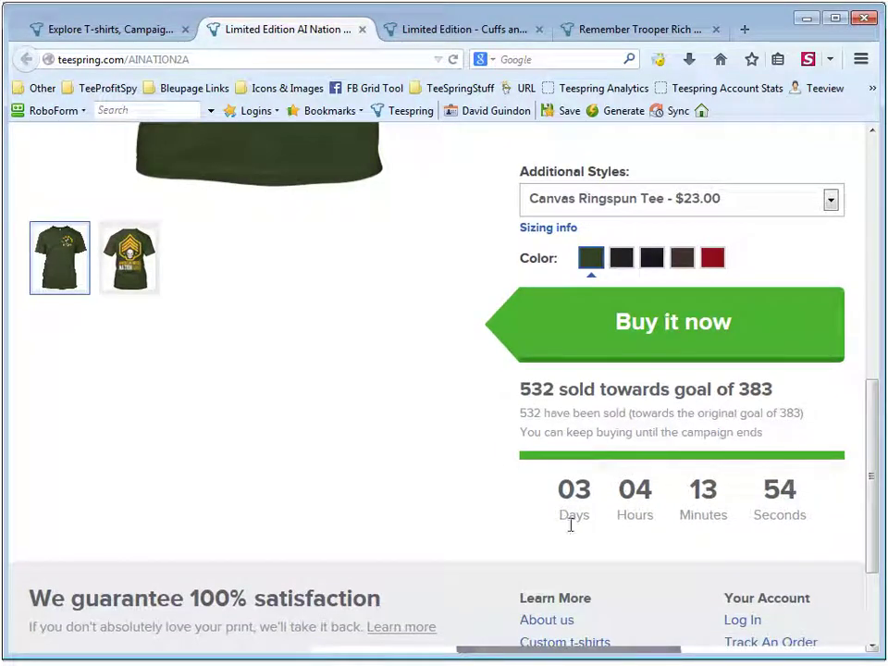
pyautogui.scroll(2, 435, 541)
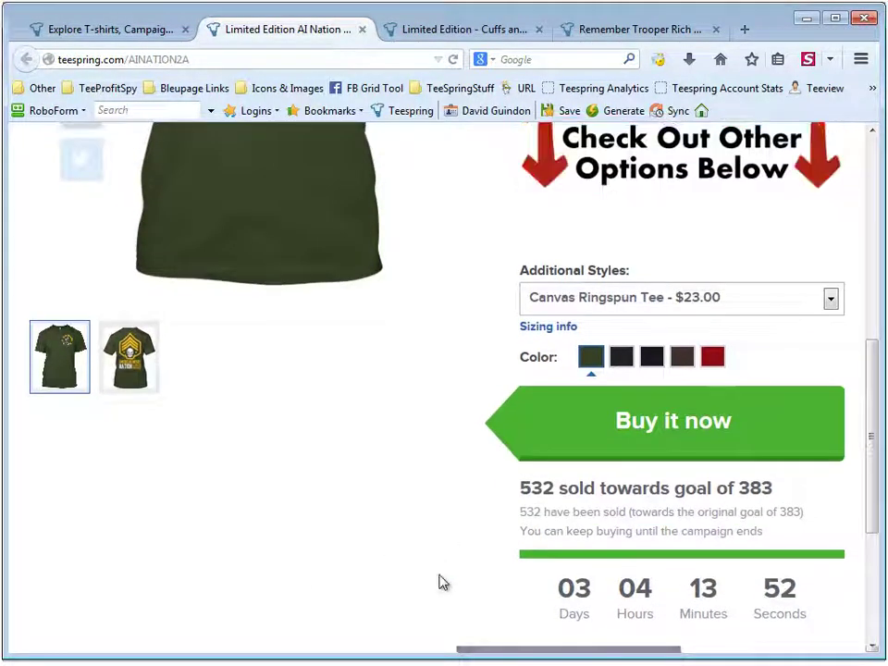
pyautogui.scroll(5, 373, 567)
pyautogui.click(148, 58)
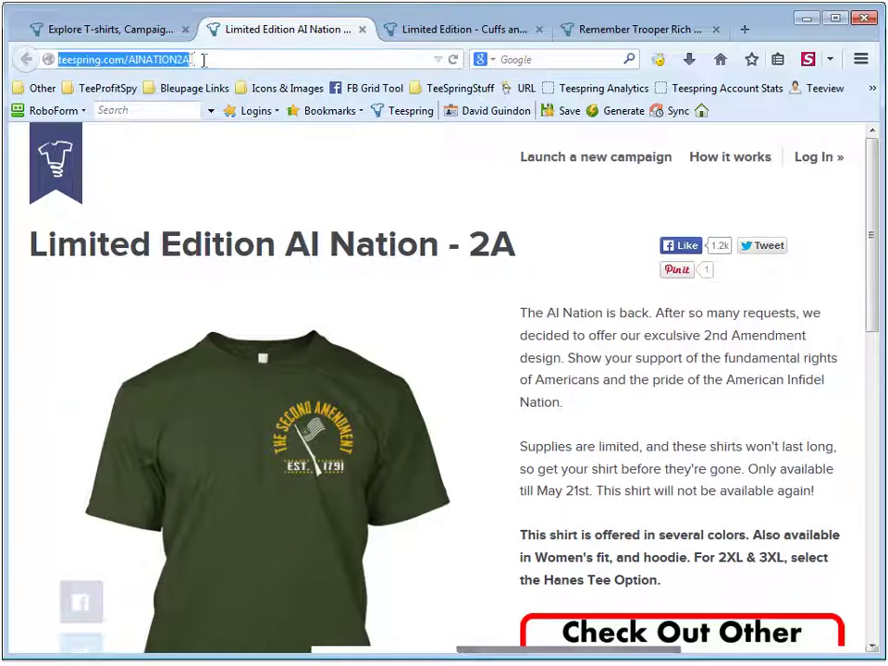
pyautogui.rightClick(146, 57)
pyautogui.click(183, 112)
pyautogui.moveTo(516, 19); pyautogui.dragTo(887, 40)
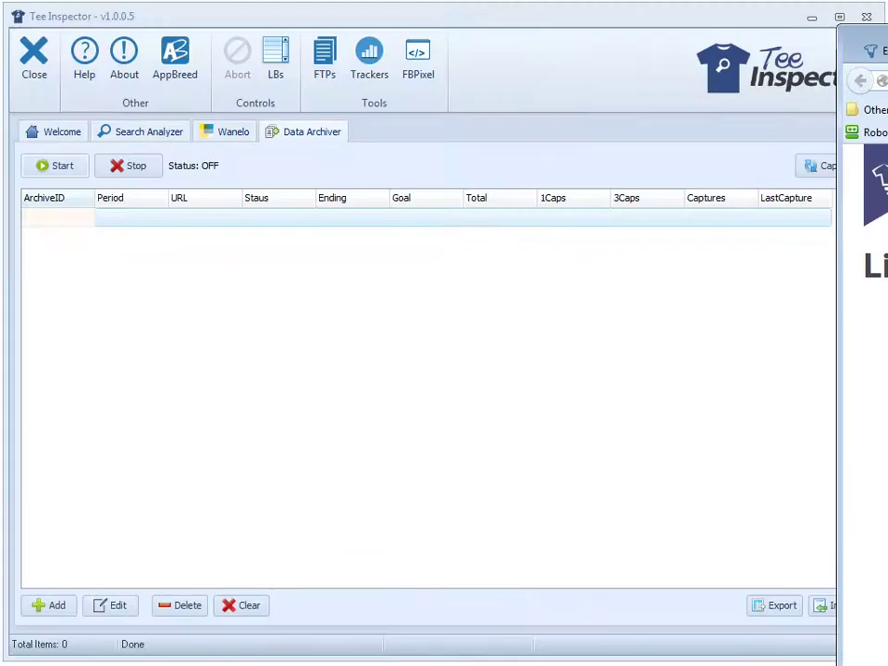
pyautogui.click(547, 24)
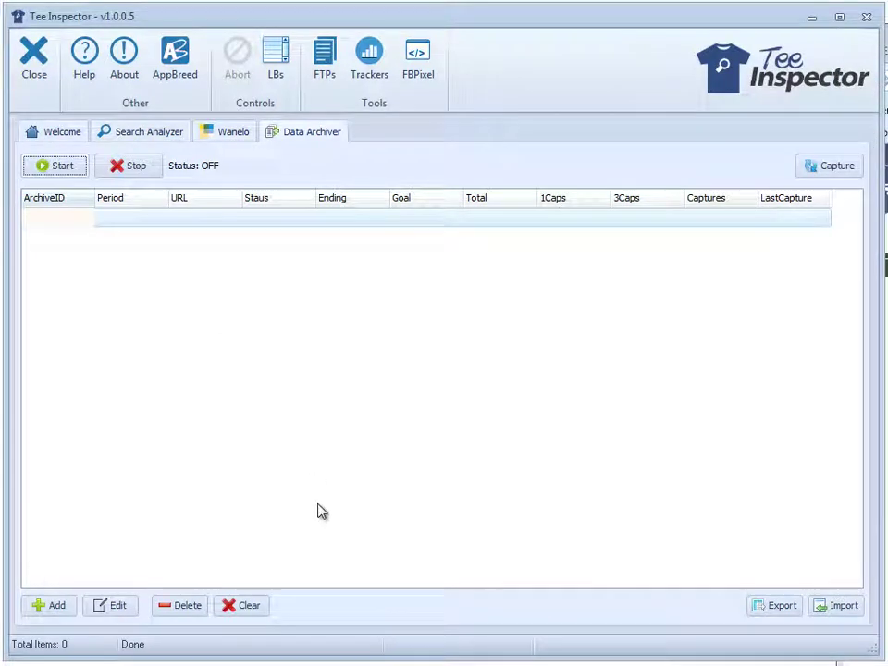
pyautogui.click(39, 612)
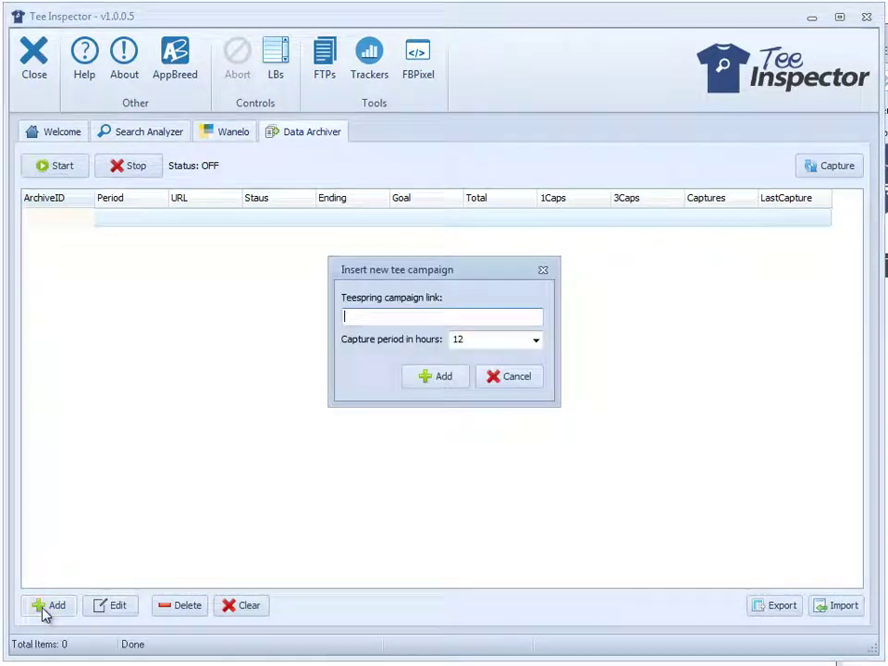
pyautogui.rightClick(366, 320)
pyautogui.click(404, 394)
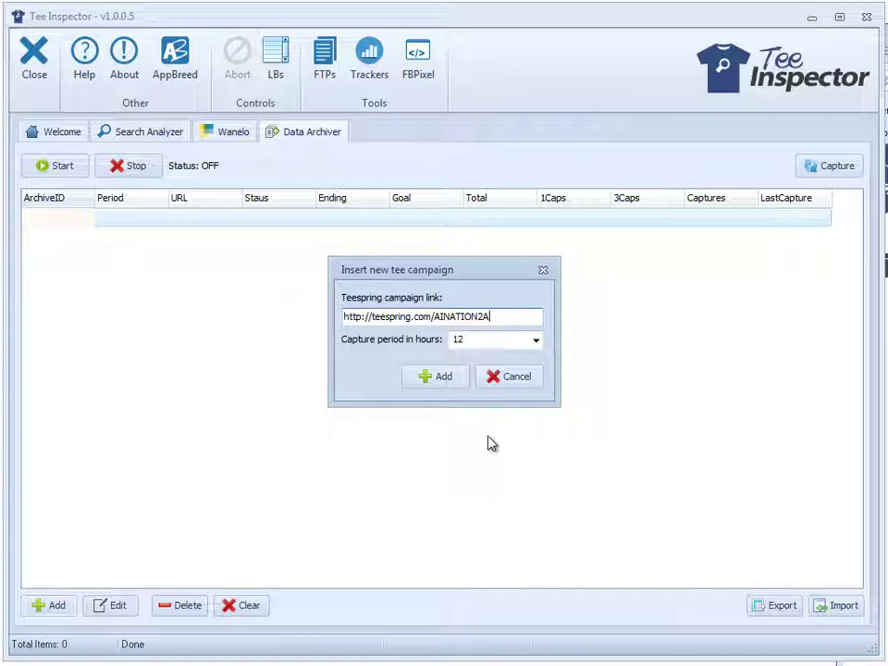
pyautogui.hotkey('alt', 'Tab')
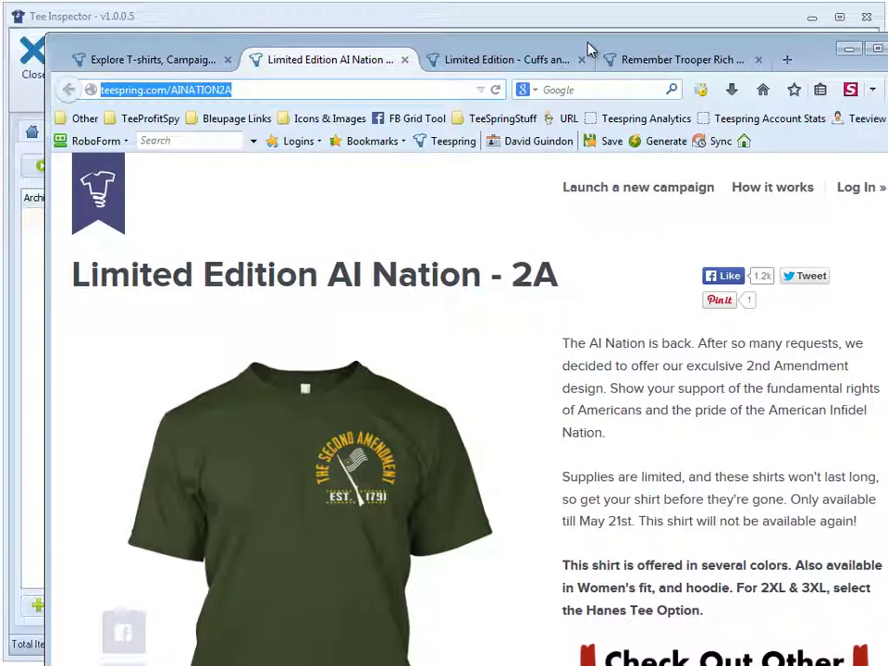
pyautogui.moveTo(588, 48); pyautogui.dragTo(887, 31)
pyautogui.hotkey('alt', 'Tab')
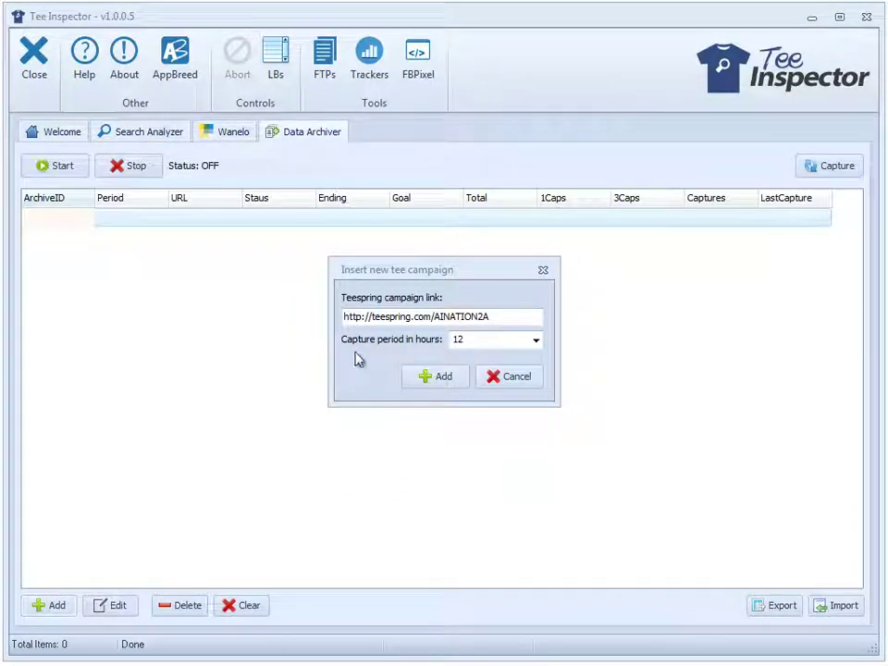
# Set the new campaign's capture period to 3 hours.
pyautogui.click(499, 347)
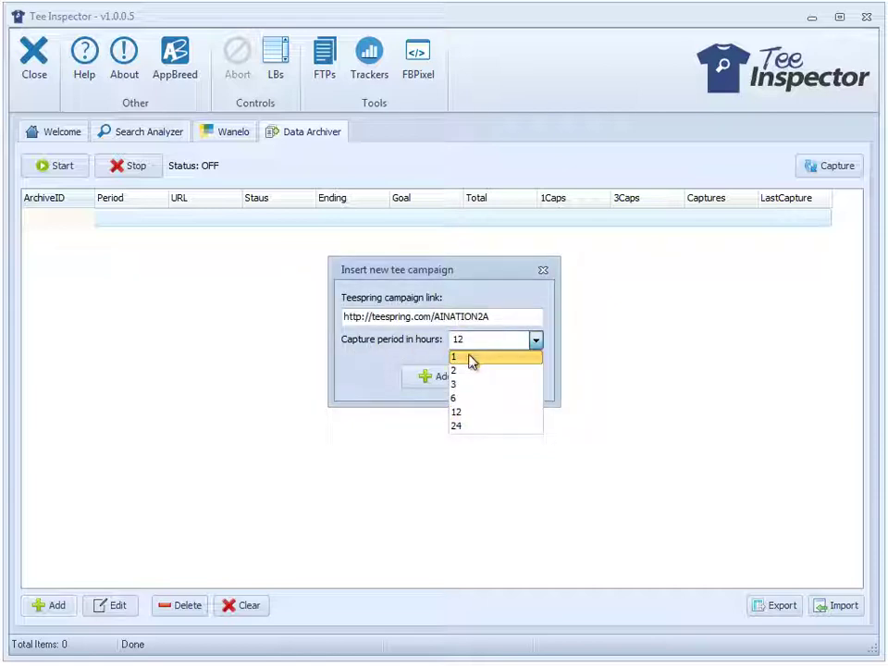
pyautogui.click(483, 357)
pyautogui.click(469, 345)
pyautogui.click(472, 374)
pyautogui.click(465, 348)
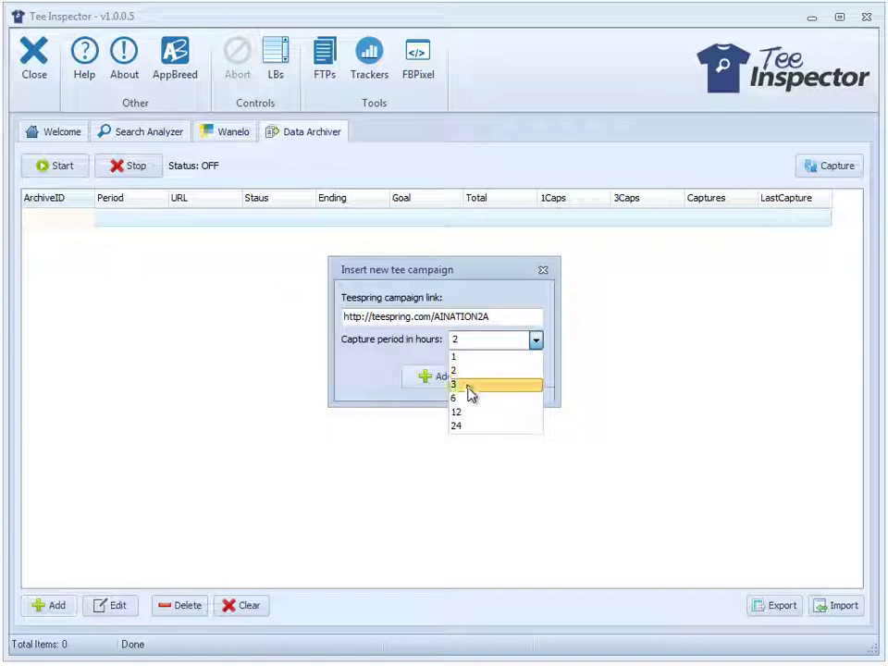
pyautogui.click(364, 365)
pyautogui.click(482, 340)
pyautogui.click(291, 371)
pyautogui.scroll(1, 453, 343)
pyautogui.scroll(-2, 452, 357)
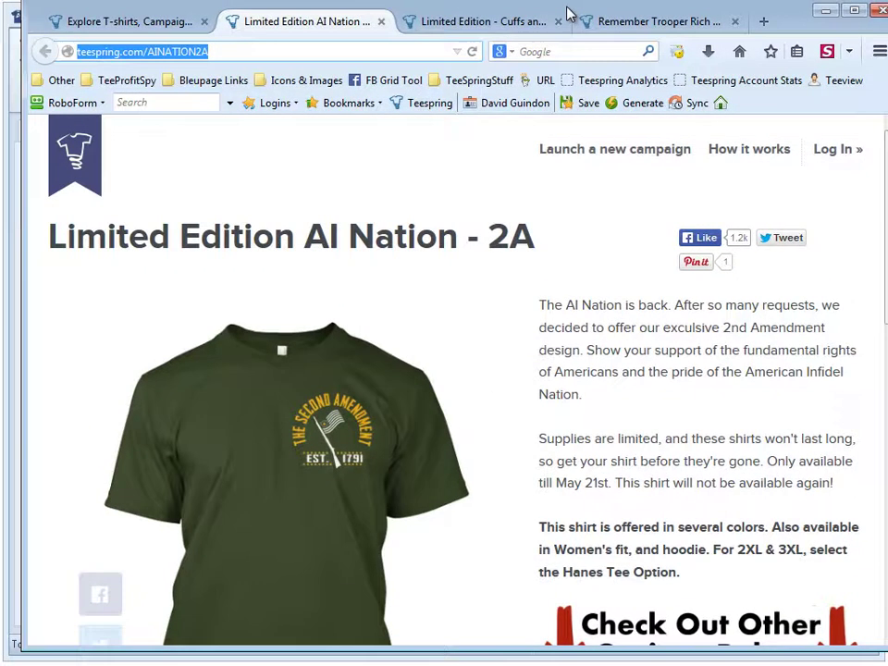
pyautogui.scroll(-2, 640, 390)
pyautogui.scroll(-5, 640, 390)
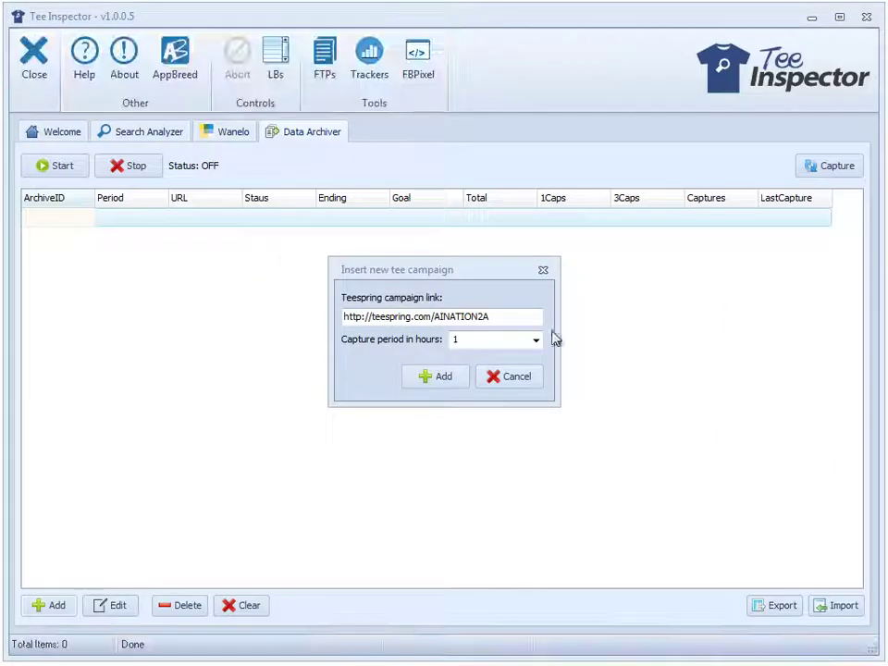
pyautogui.click(534, 341)
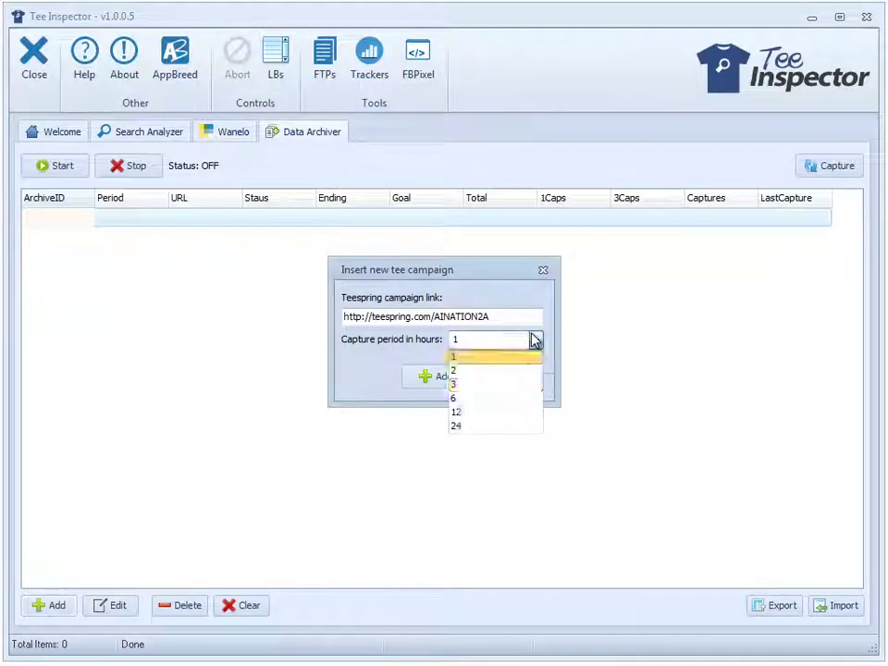
pyautogui.click(519, 385)
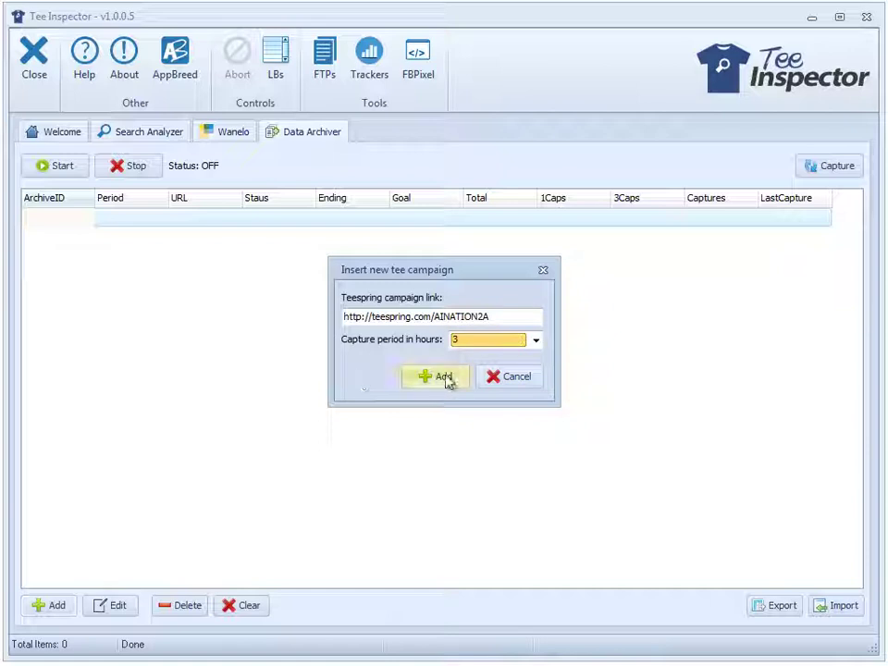
# Add the AI Nation 2A campaign to the archive, then recheck the 3-hour period in a new form and close it.
pyautogui.click(444, 378)
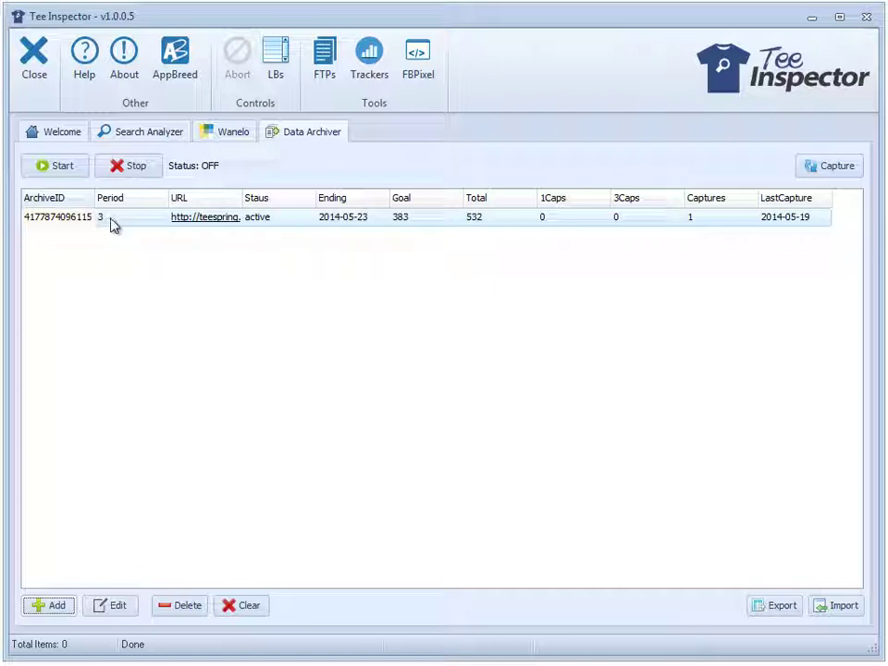
pyautogui.click(54, 606)
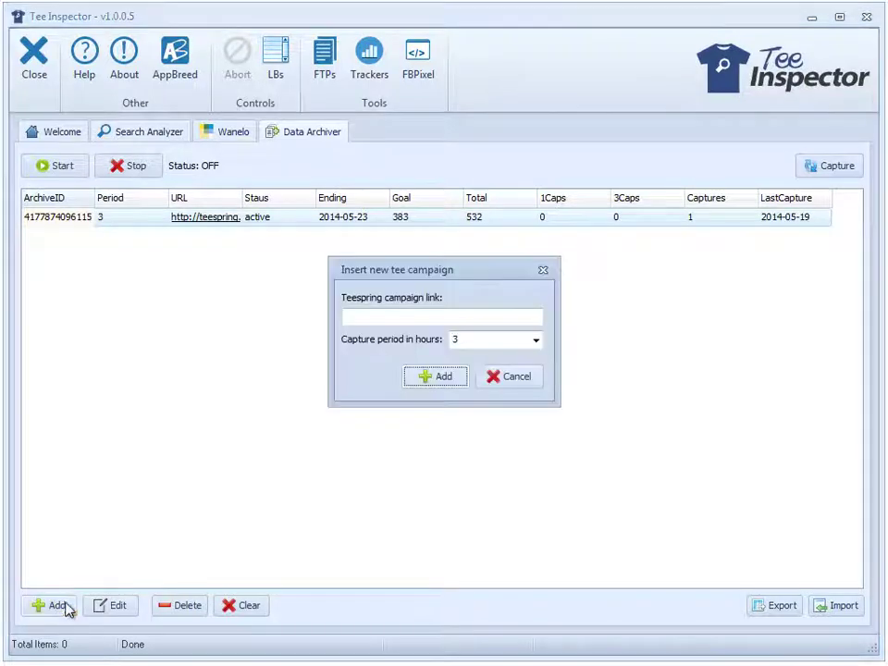
pyautogui.click(473, 342)
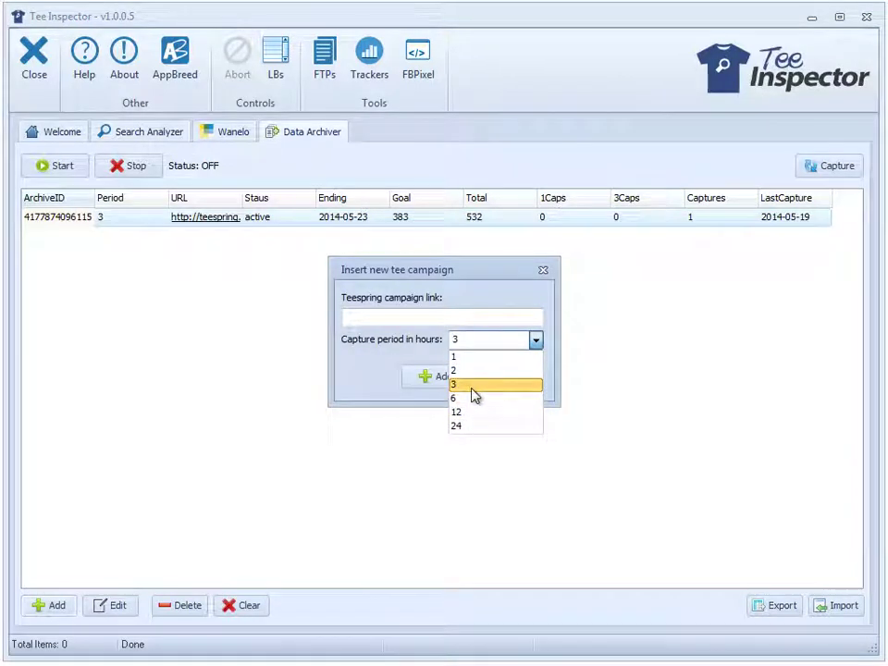
pyautogui.click(474, 384)
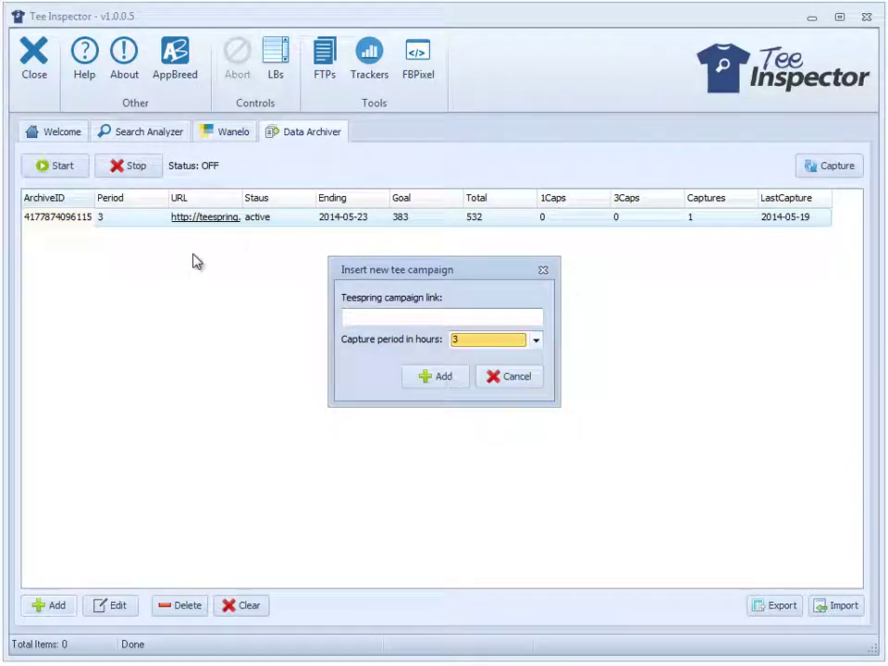
pyautogui.click(546, 272)
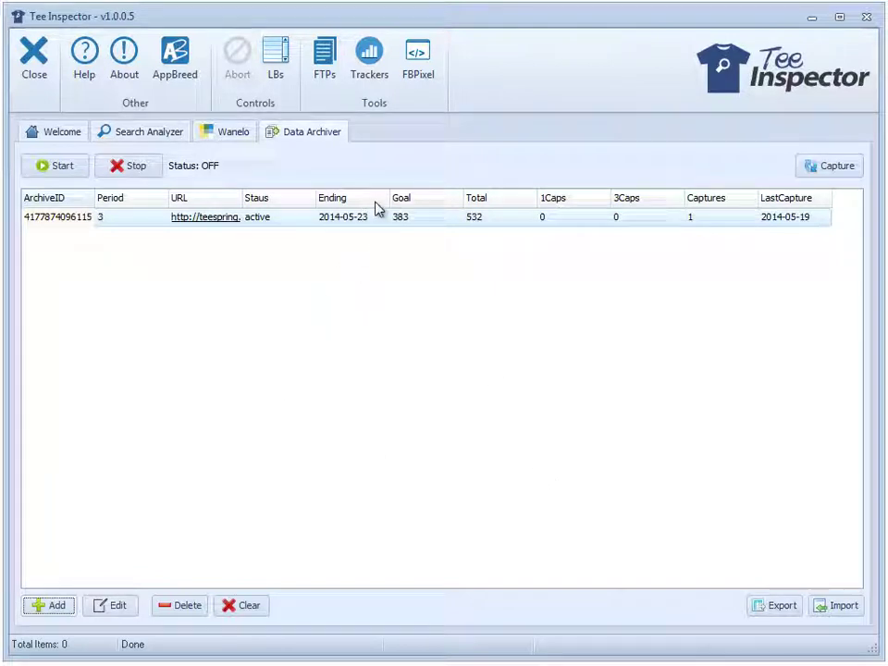
# Widen the Tee Inspector main window past the screen's right edge on the Data Archiver tab.
pyautogui.moveTo(390, 198); pyautogui.dragTo(420, 198)
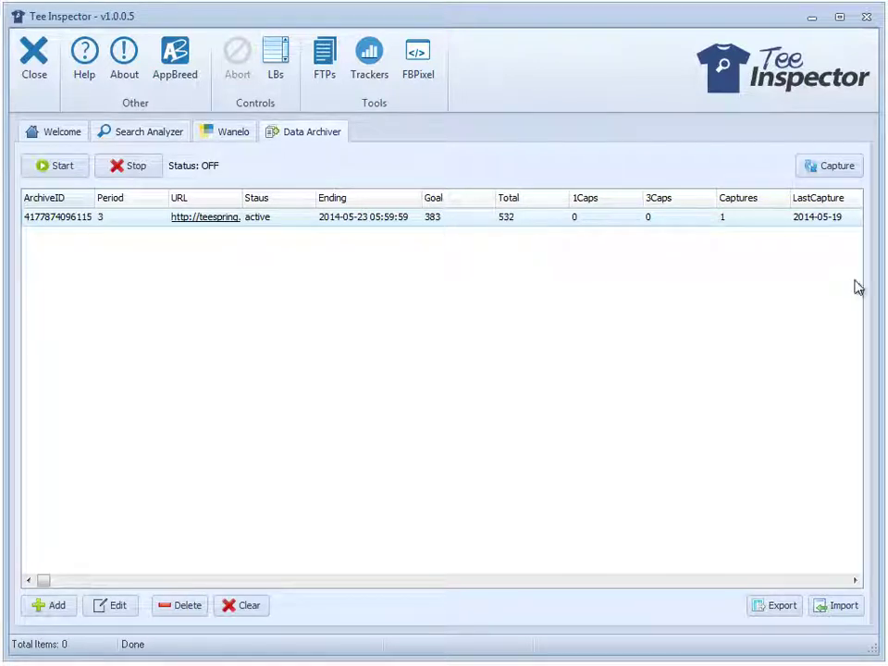
pyautogui.moveTo(878, 291); pyautogui.dragTo(886, 292)
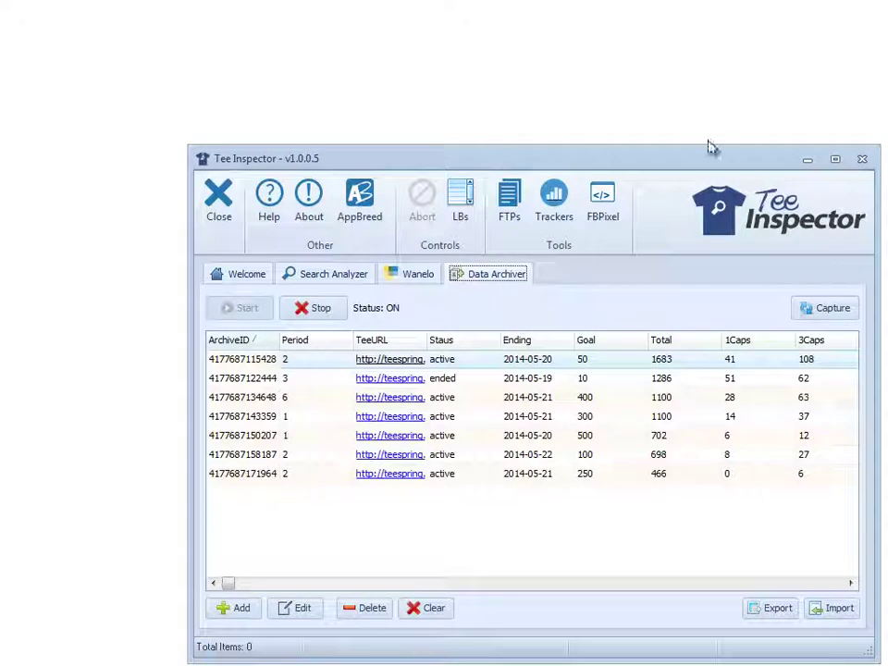
# Reposition the main window and switch archiving on with Start.
pyautogui.moveTo(712, 162); pyautogui.dragTo(529, 30)
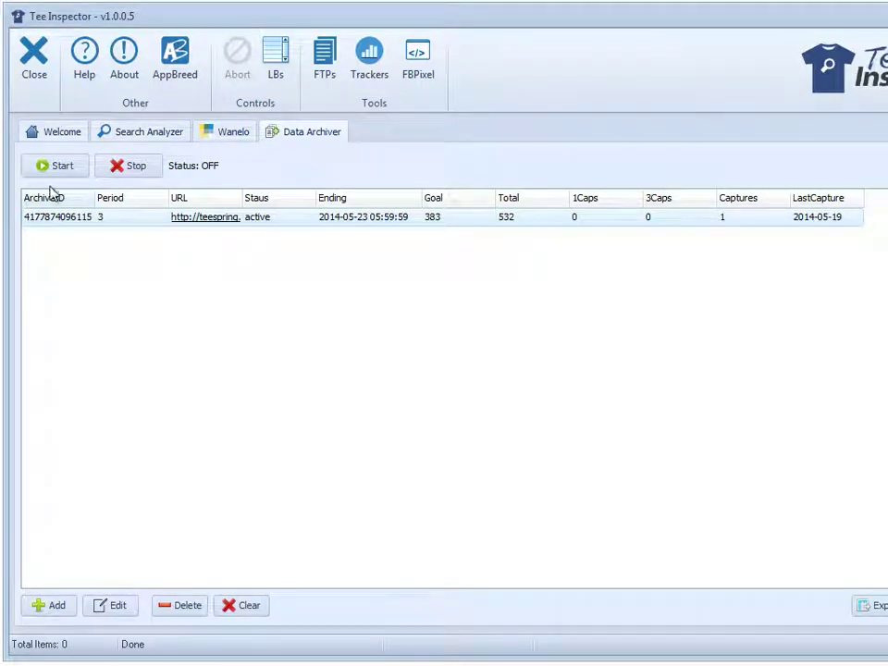
pyautogui.click(56, 168)
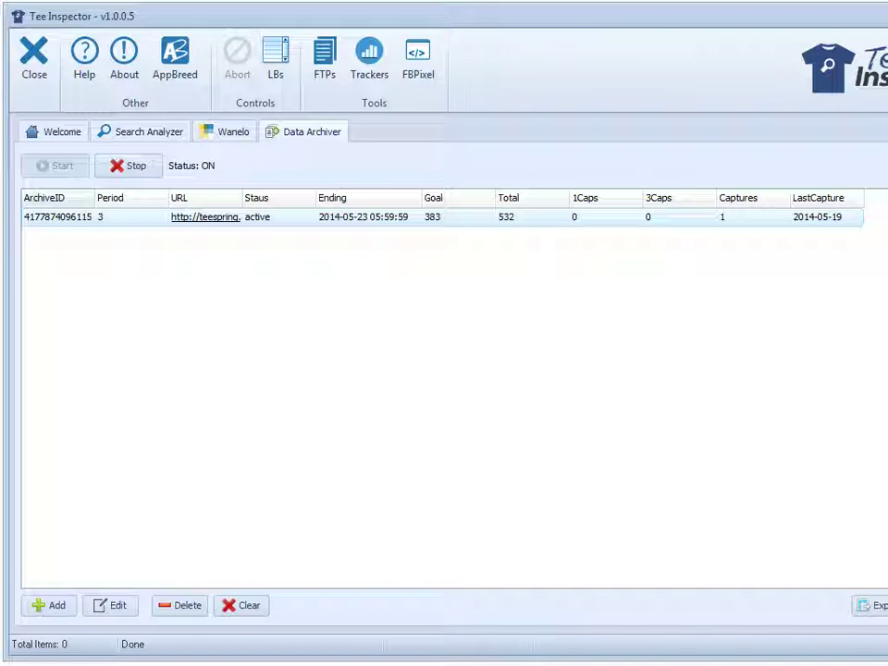
pyautogui.moveTo(887, 484); pyautogui.dragTo(882, 484)
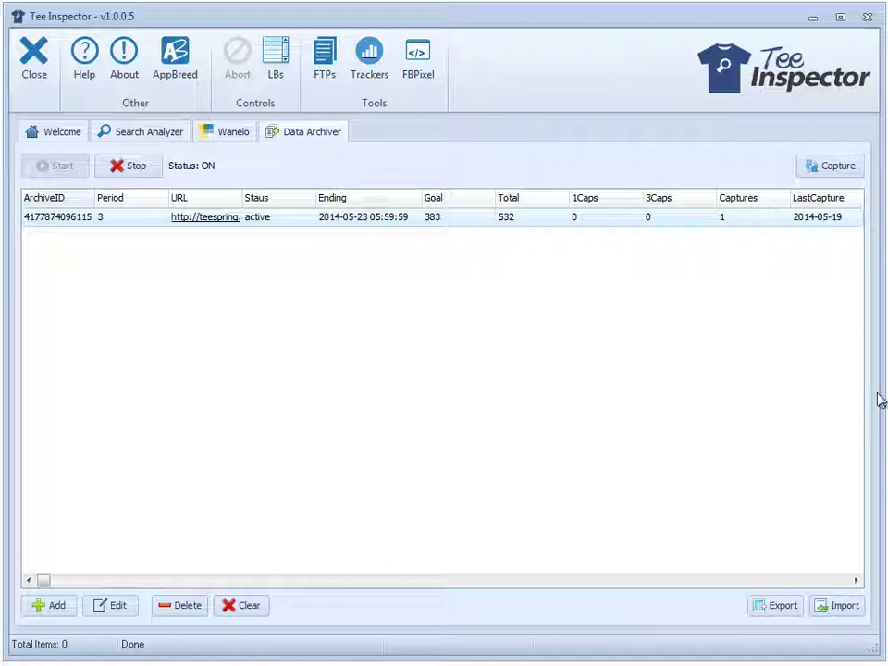
# Widen the LastCapture column to show full timestamps, then run a fresh capture.
pyautogui.moveTo(879, 391); pyautogui.dragTo(887, 390)
pyautogui.moveTo(867, 197); pyautogui.dragTo(876, 199)
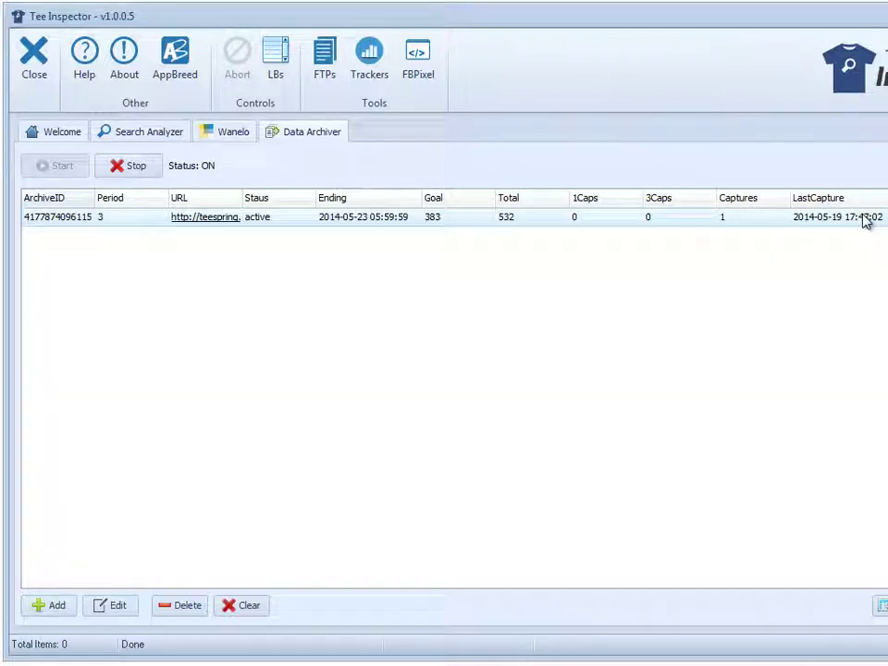
pyautogui.moveTo(887, 303); pyautogui.dragTo(878, 302)
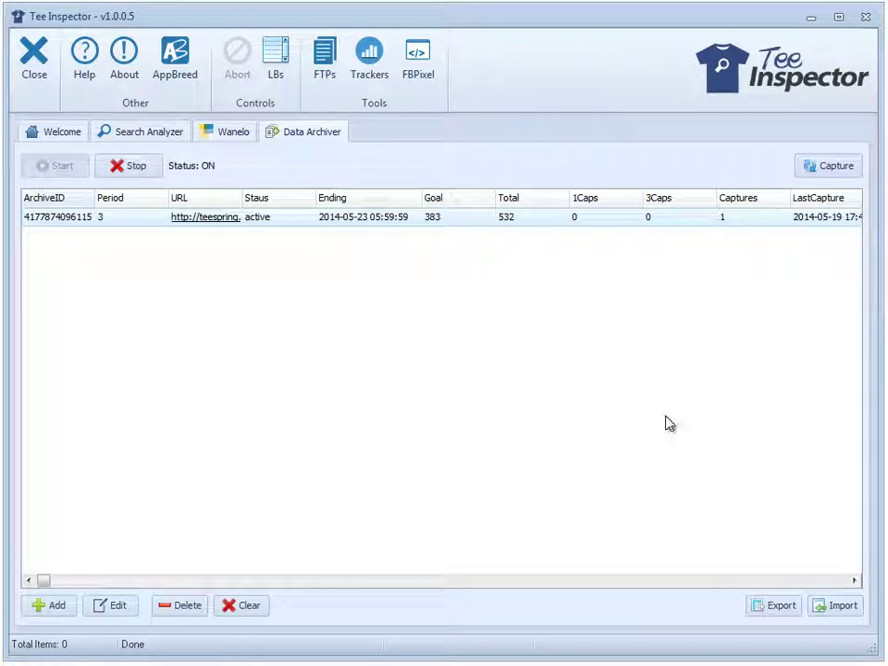
pyautogui.click(828, 167)
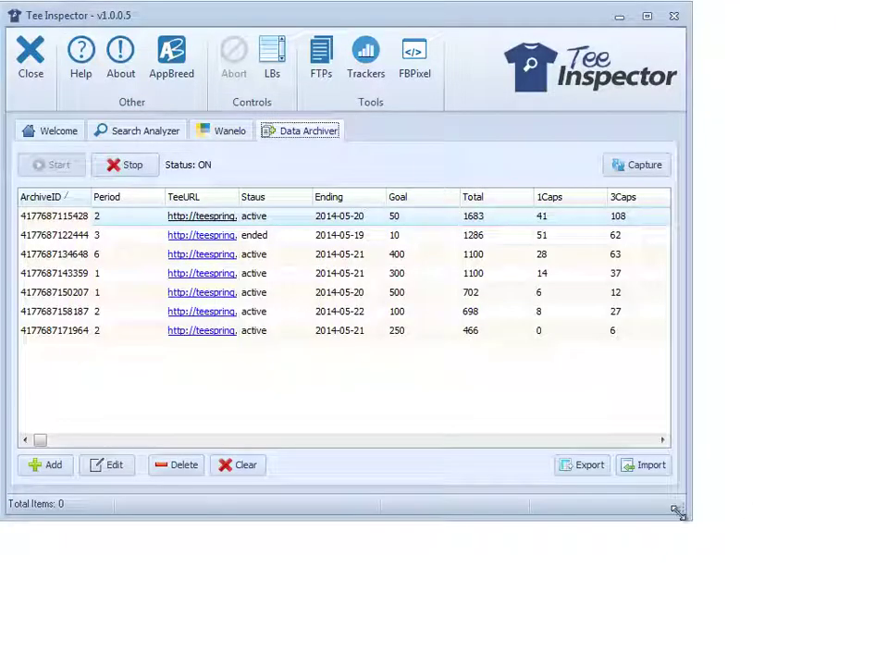
pyautogui.moveTo(687, 515); pyautogui.dragTo(865, 652)
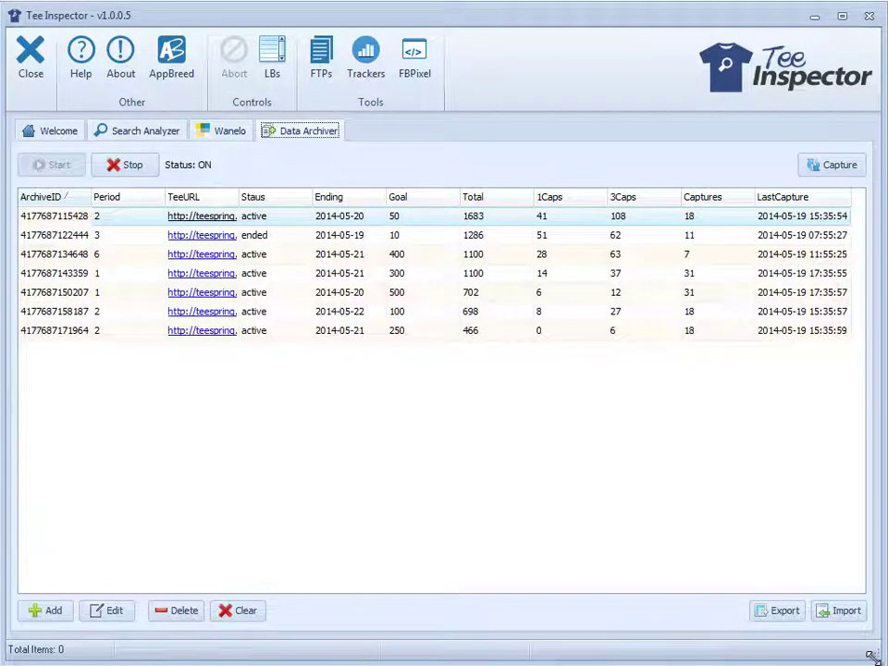
pyautogui.click(716, 275)
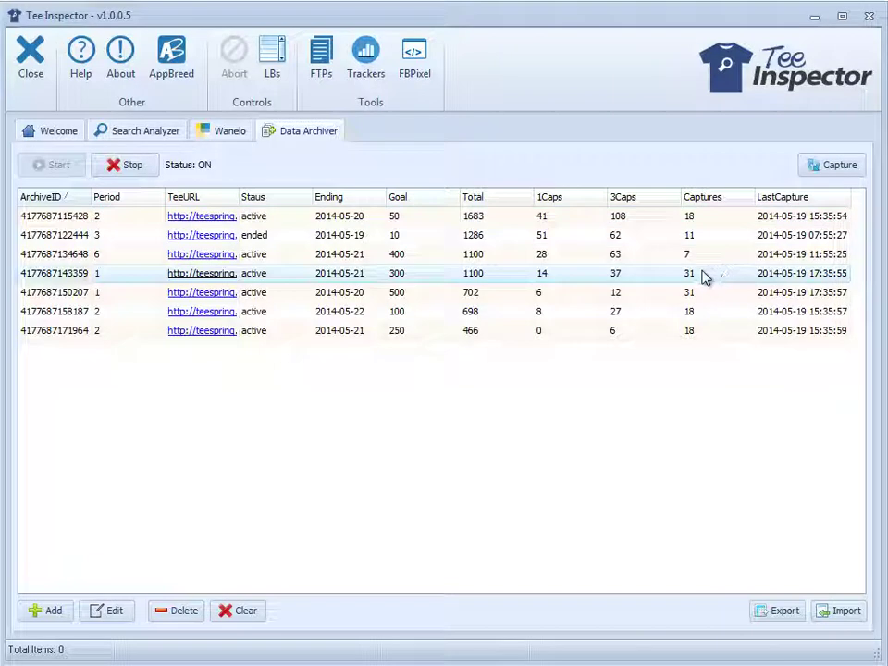
pyautogui.click(707, 217)
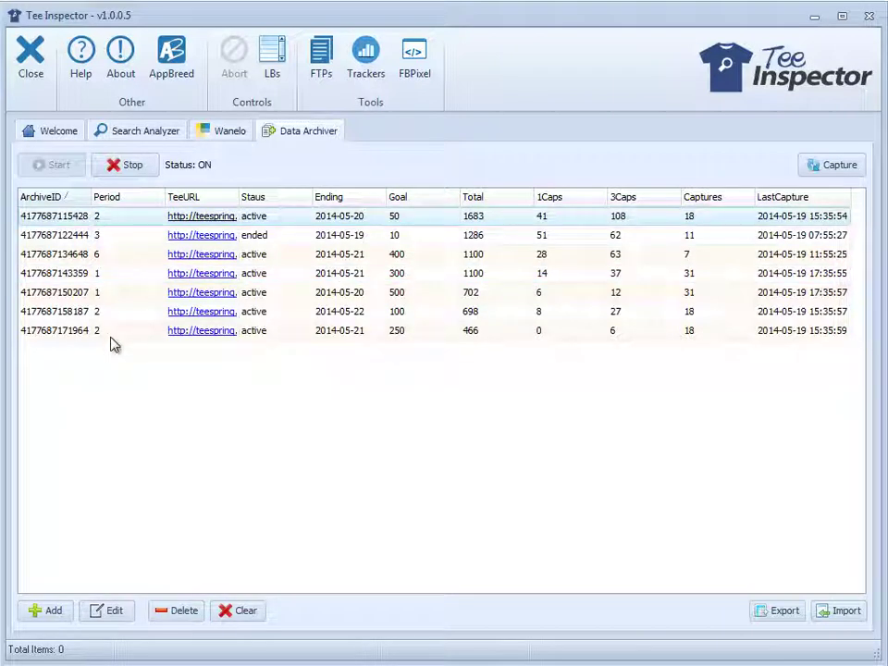
pyautogui.click(117, 259)
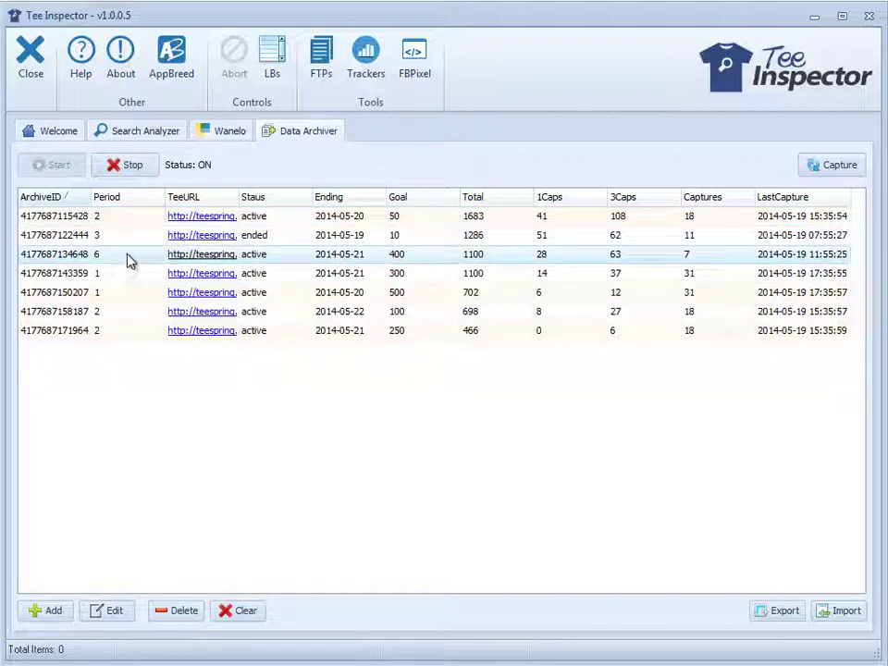
pyautogui.click(111, 613)
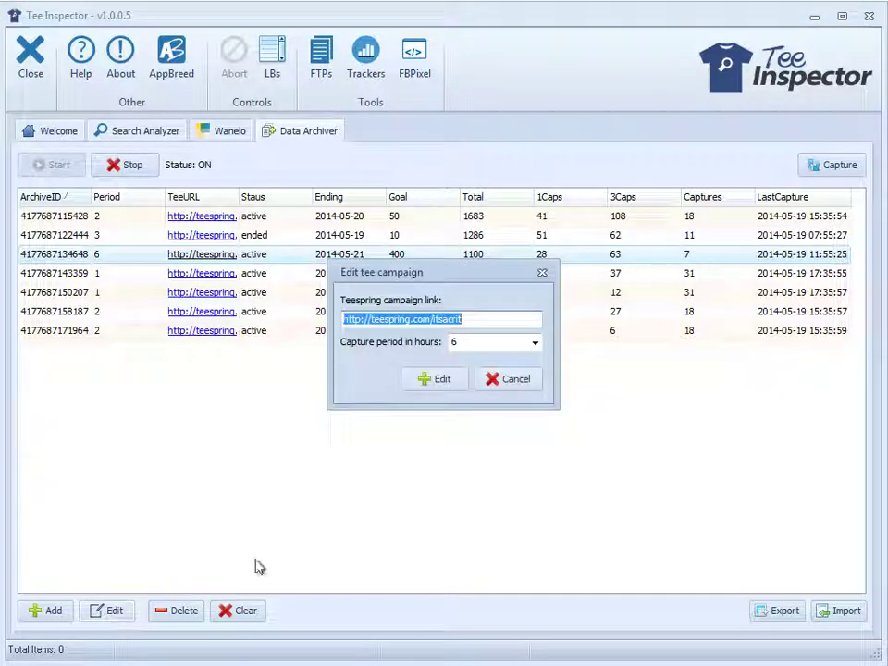
pyautogui.click(532, 343)
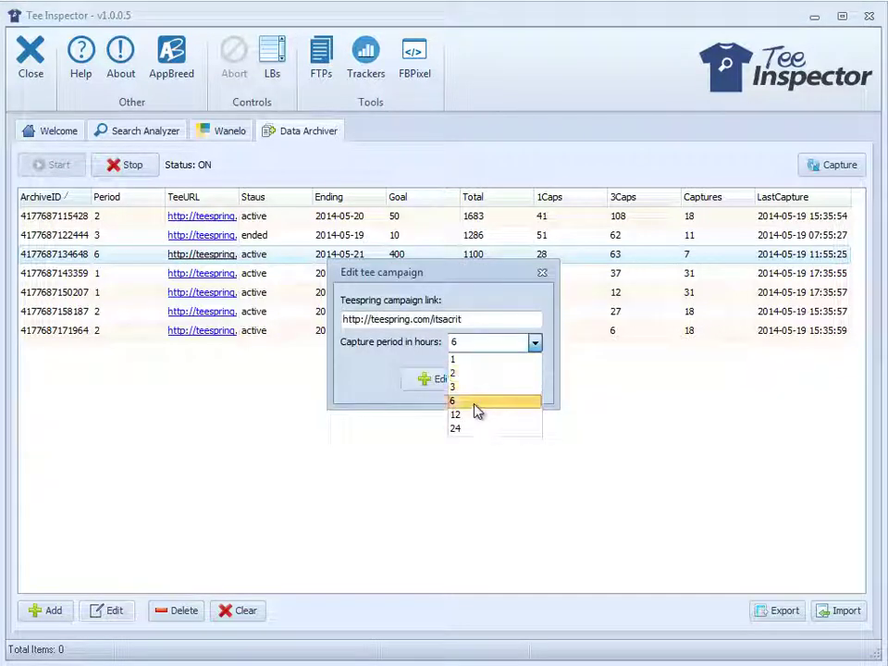
pyautogui.click(467, 359)
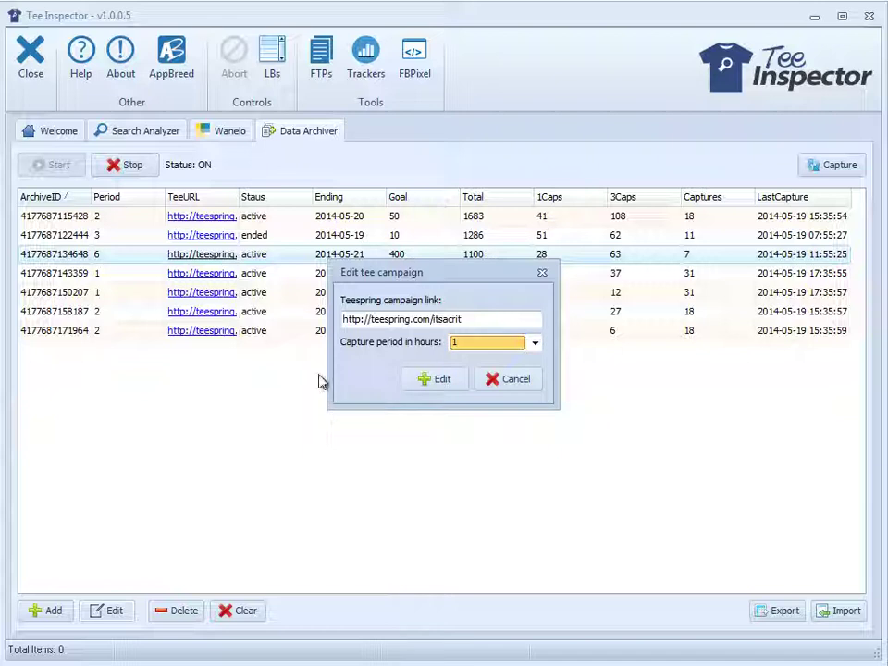
pyautogui.click(514, 381)
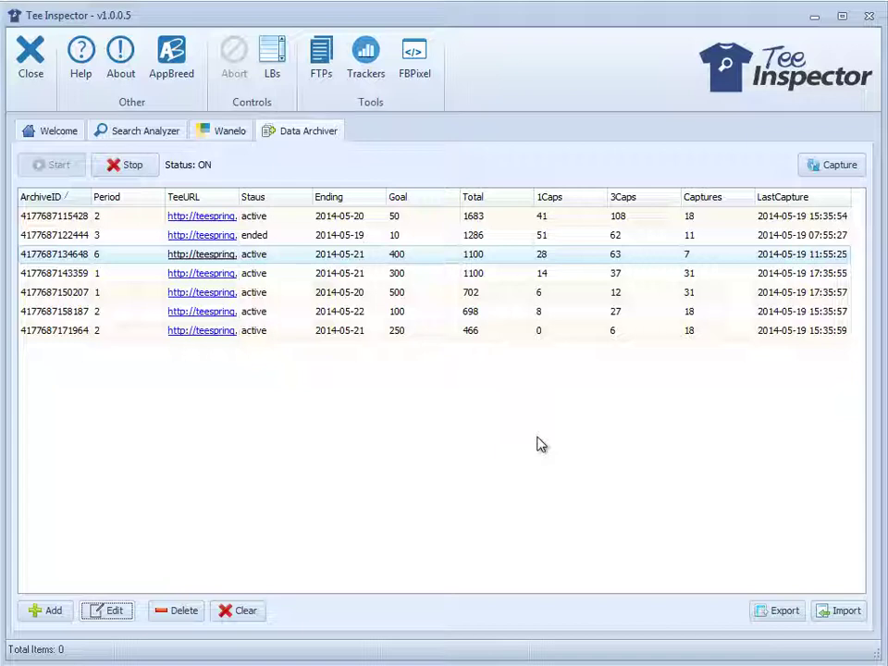
pyautogui.click(634, 275)
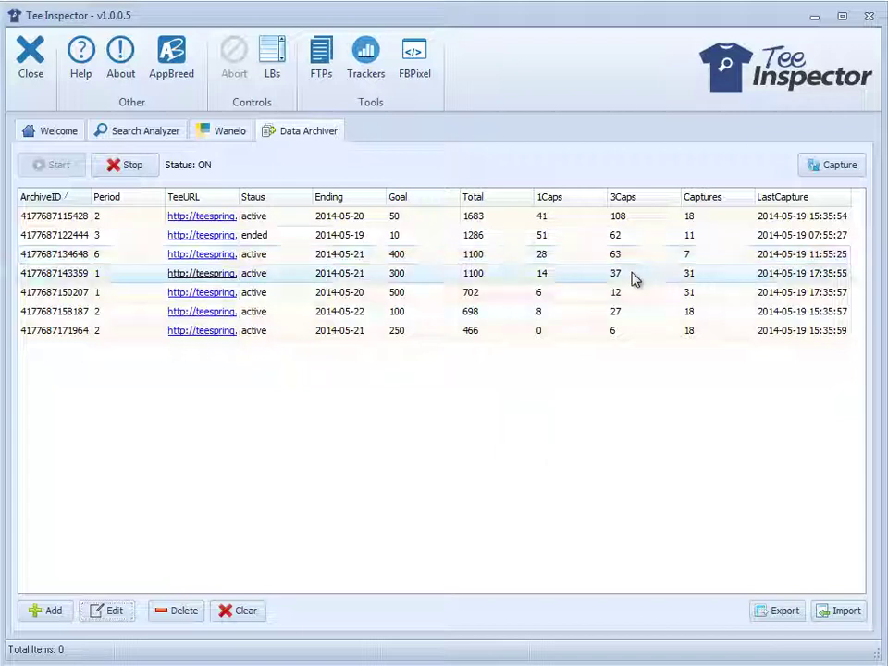
pyautogui.doubleClick(638, 276)
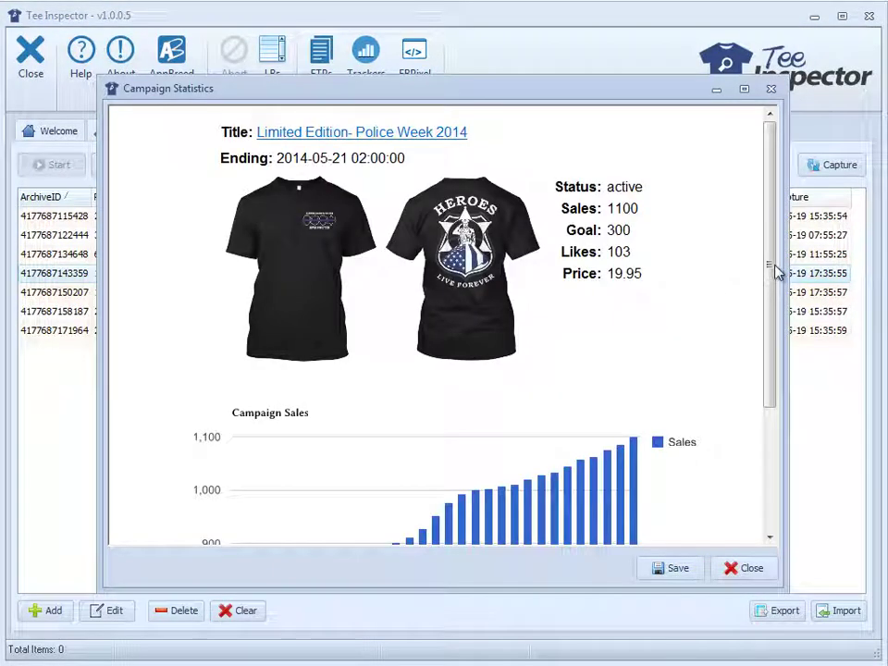
pyautogui.moveTo(774, 273); pyautogui.dragTo(772, 416)
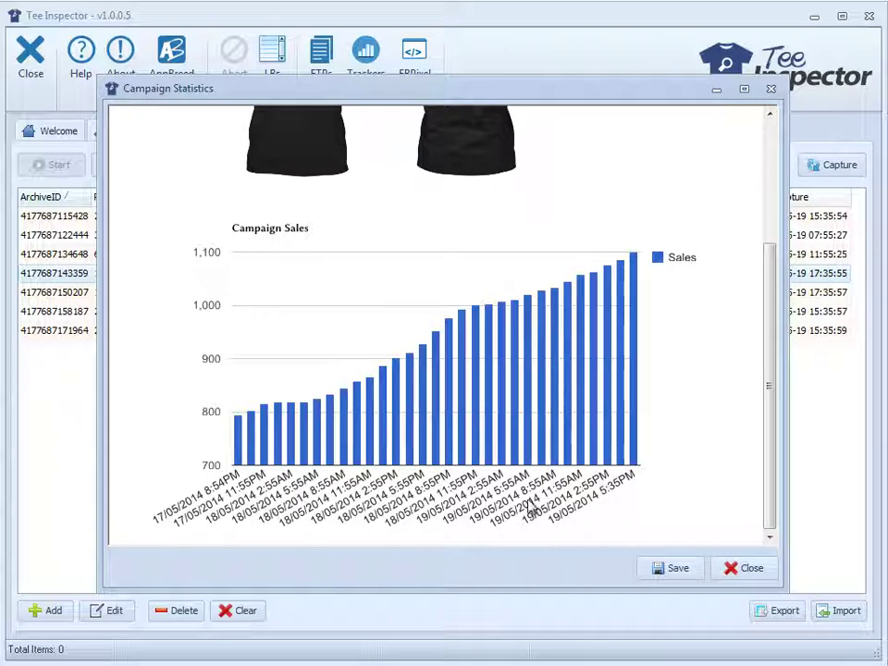
pyautogui.moveTo(586, 89); pyautogui.dragTo(577, 313)
pyautogui.moveTo(577, 221); pyautogui.dragTo(576, 89)
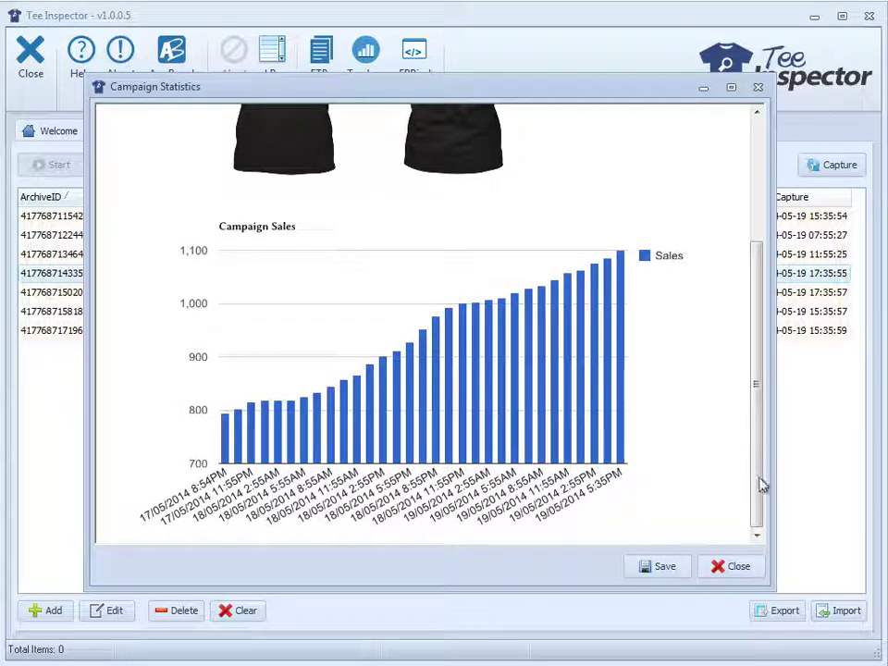
pyautogui.moveTo(761, 481); pyautogui.dragTo(718, 512)
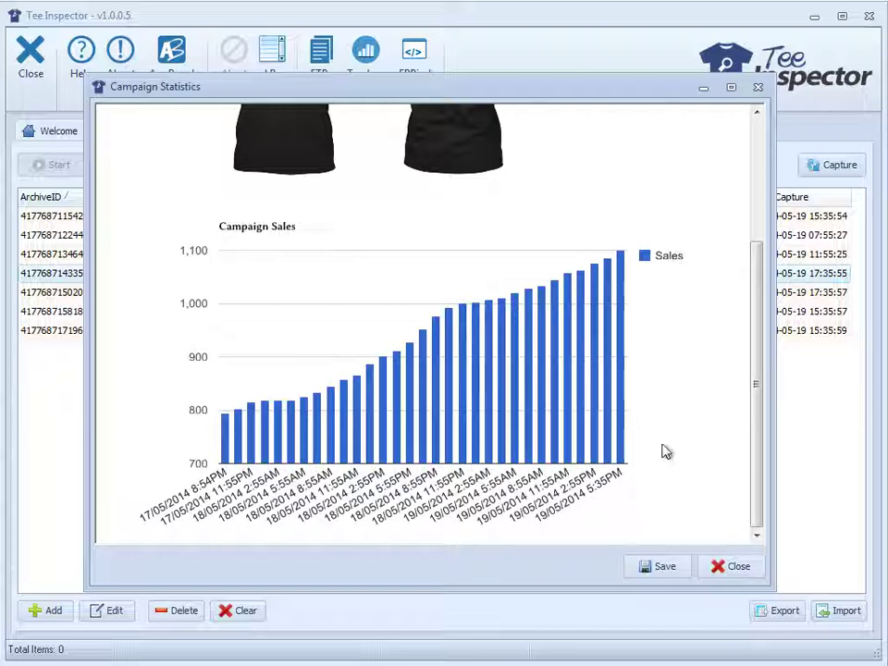
pyautogui.moveTo(495, 346)
pyautogui.moveTo(751, 503); pyautogui.dragTo(749, 341)
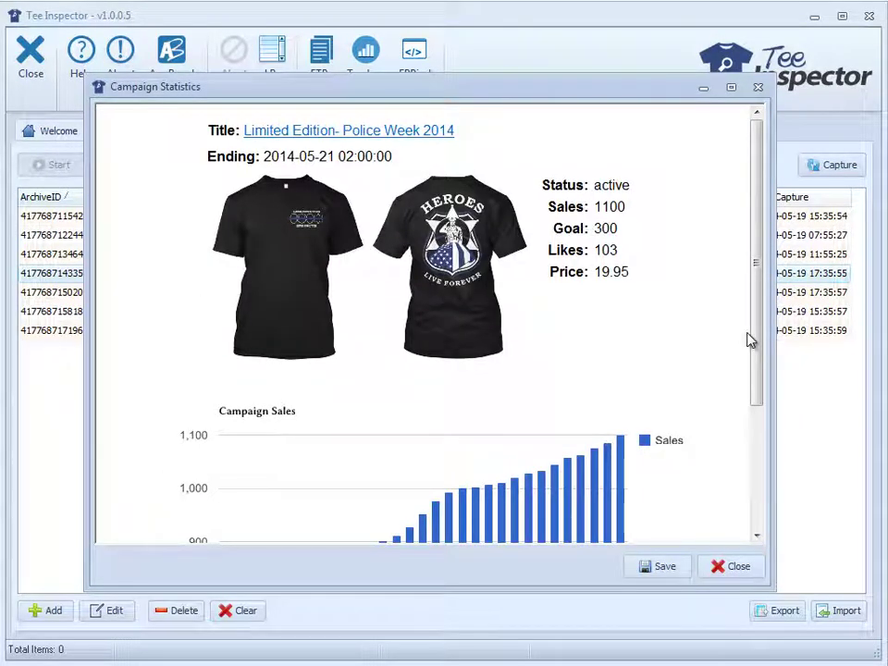
pyautogui.moveTo(757, 341); pyautogui.dragTo(767, 503)
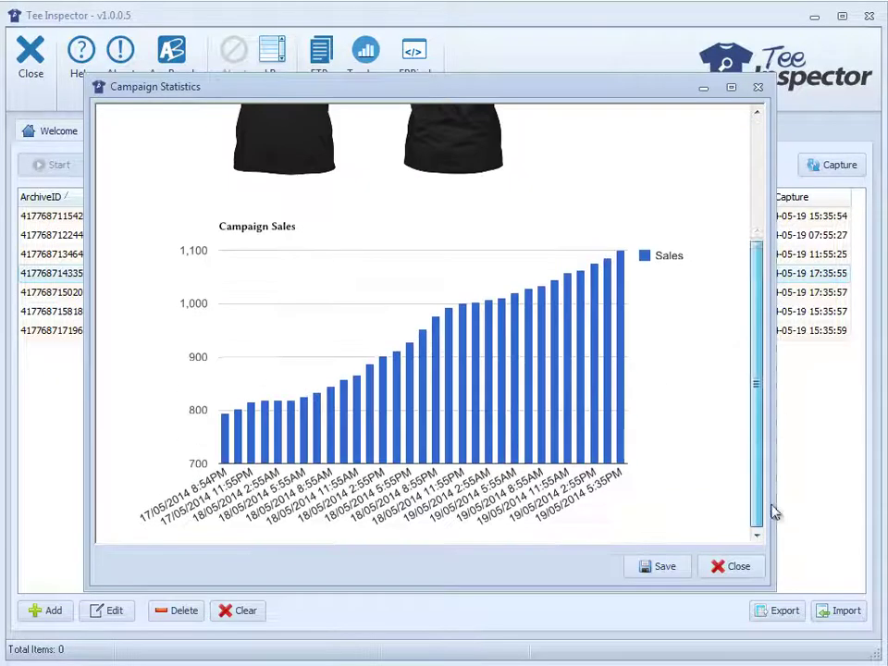
# Save the statistics as campaign-stats-417768714335995.html in the saved stuff folder and close the chart.
pyautogui.click(660, 567)
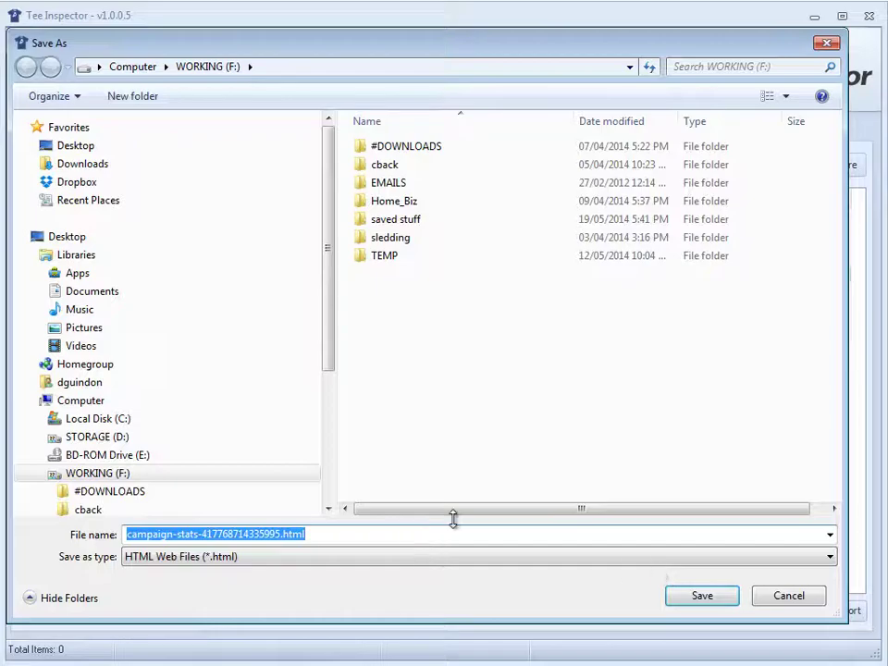
pyautogui.doubleClick(395, 219)
pyautogui.click(699, 595)
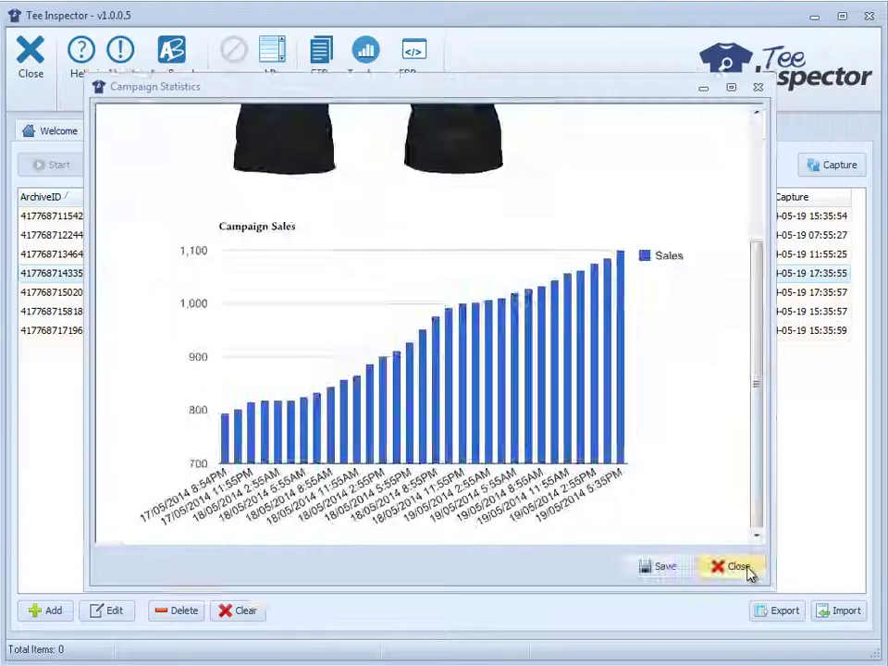
pyautogui.click(735, 566)
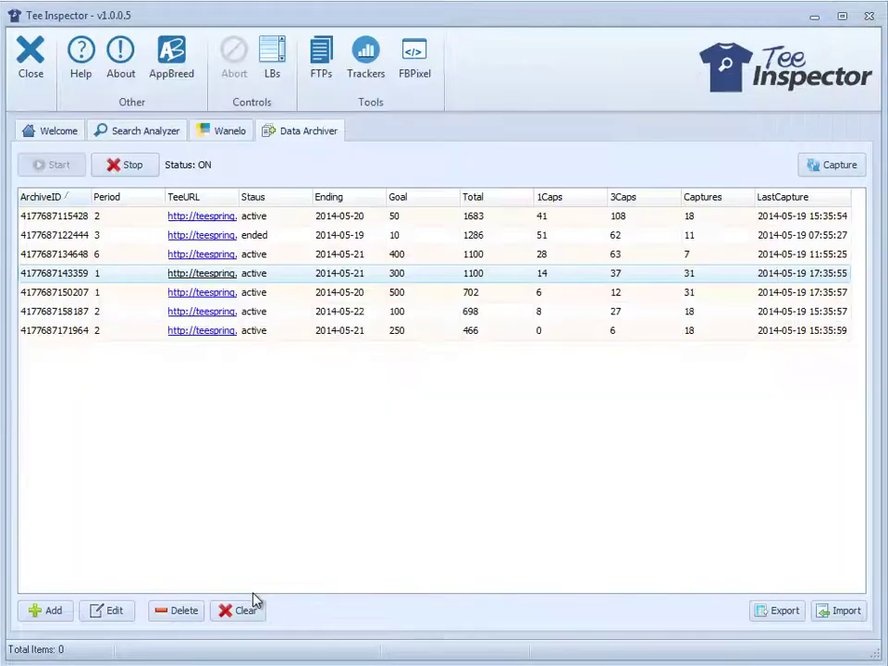
# Open the Add, Export and Import dialogs in turn, cancelling each.
pyautogui.click(51, 613)
pyautogui.click(521, 379)
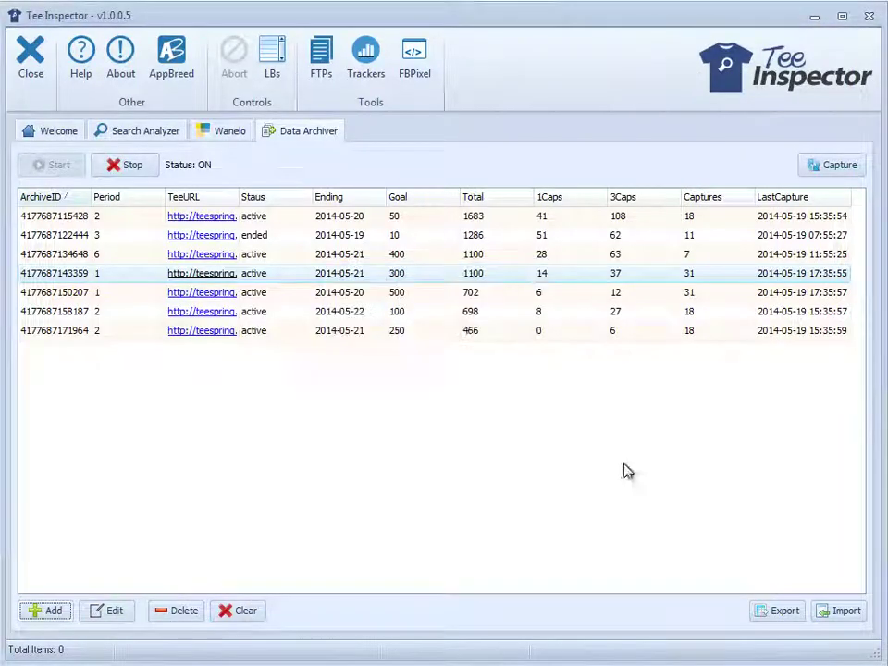
pyautogui.click(785, 612)
pyautogui.click(786, 596)
pyautogui.click(833, 614)
pyautogui.click(814, 597)
# Visit the Wanelo view, then open the saved campaign-stats HTML report.
pyautogui.click(218, 131)
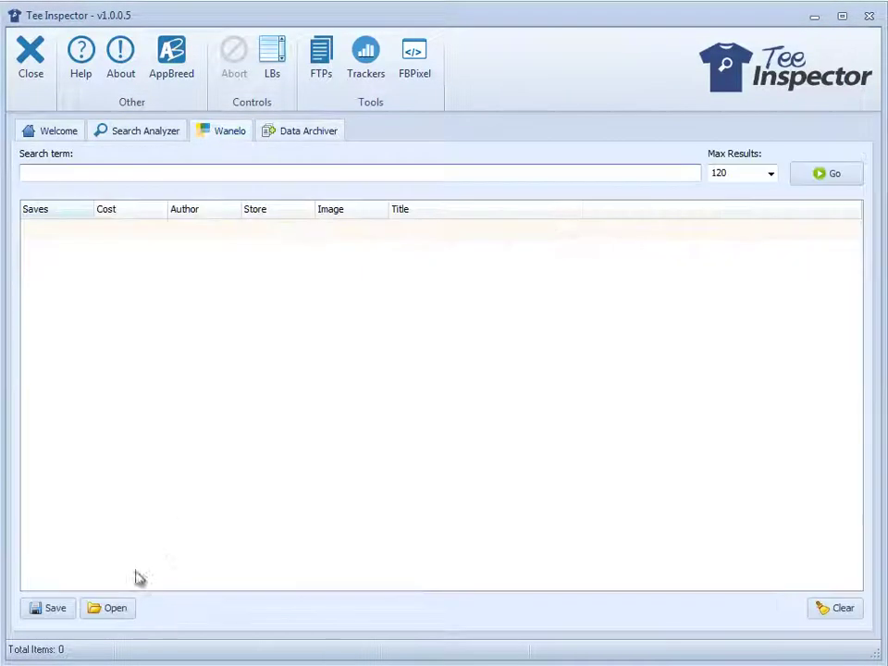
pyautogui.click(105, 612)
pyautogui.click(545, 550)
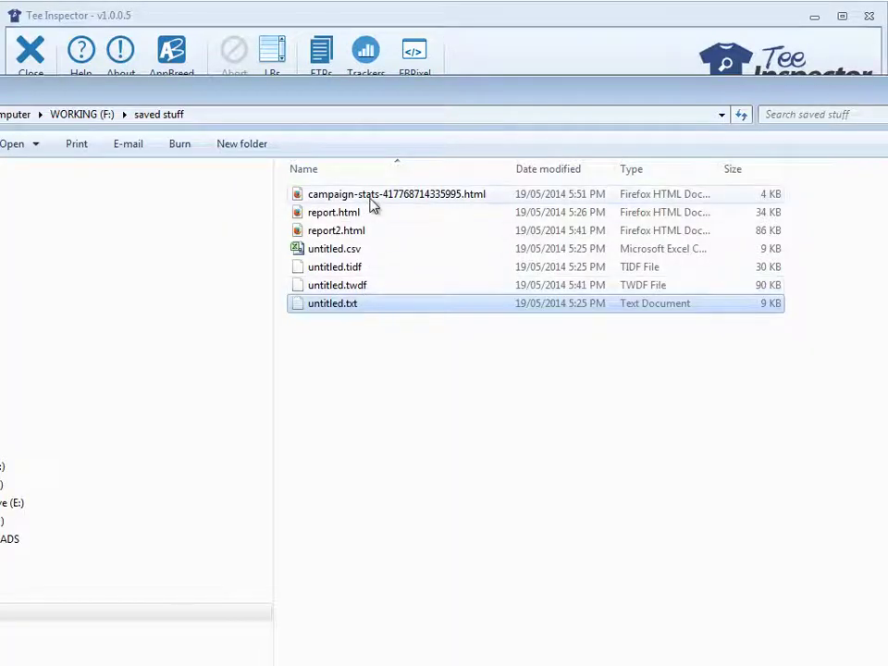
pyautogui.click(371, 203)
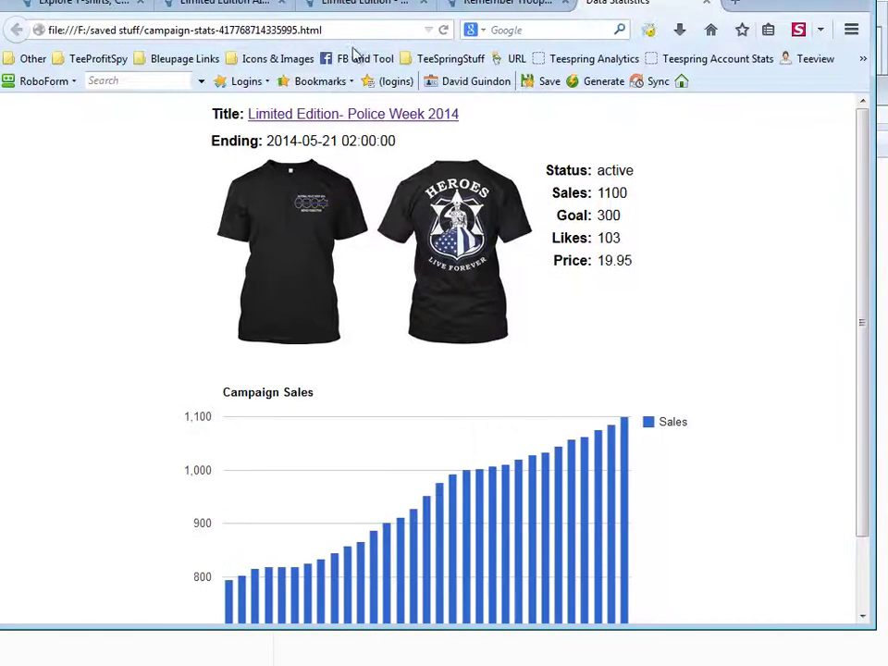
# Scroll through the Data Statistics page in Firefox and close its tab.
pyautogui.scroll(-2, 747, 439)
pyautogui.scroll(2, 806, 187)
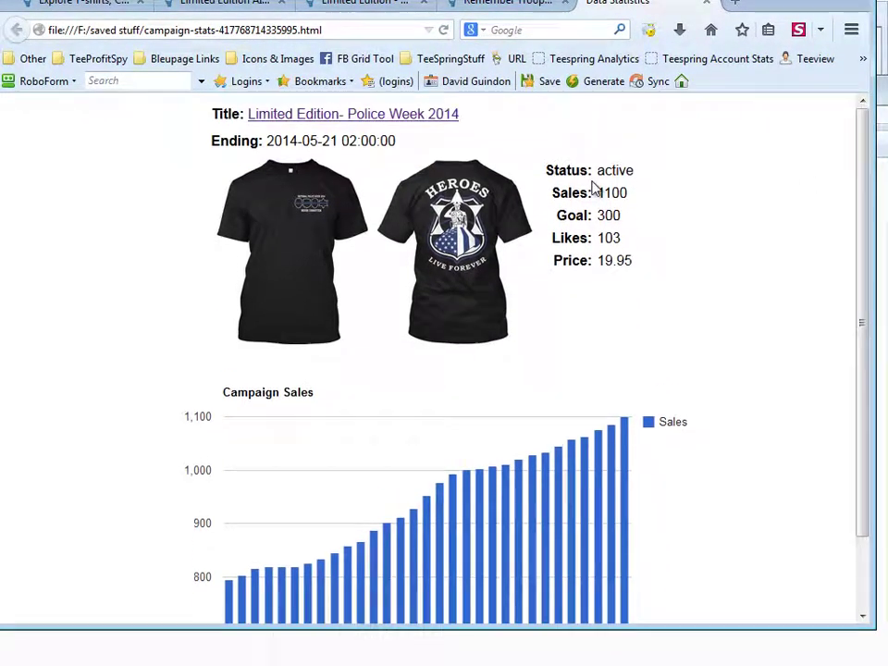
pyautogui.click(710, 5)
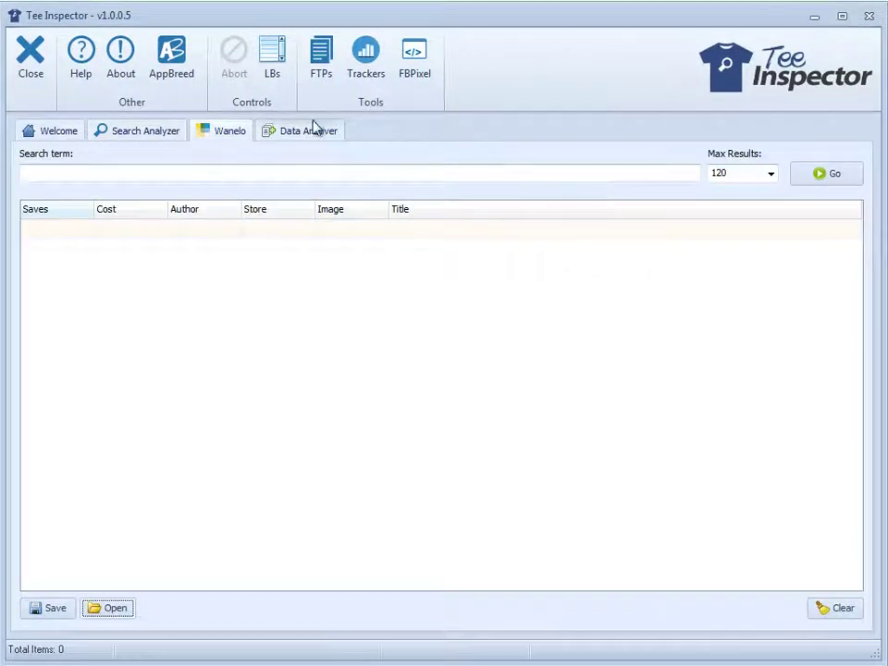
# Return to the Data Archiver list and select the goal-250 and goal-50 campaigns.
pyautogui.click(315, 135)
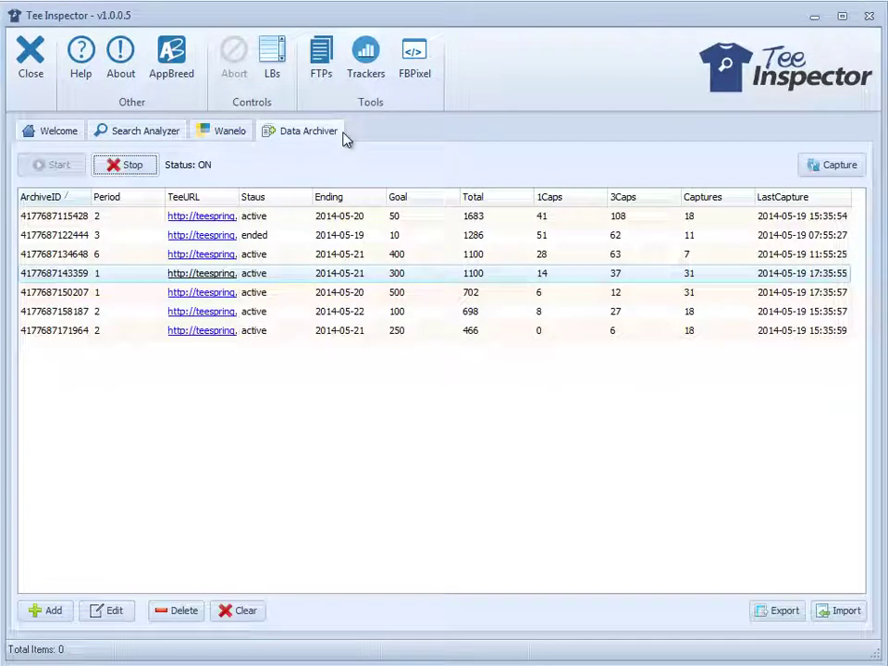
pyautogui.click(584, 331)
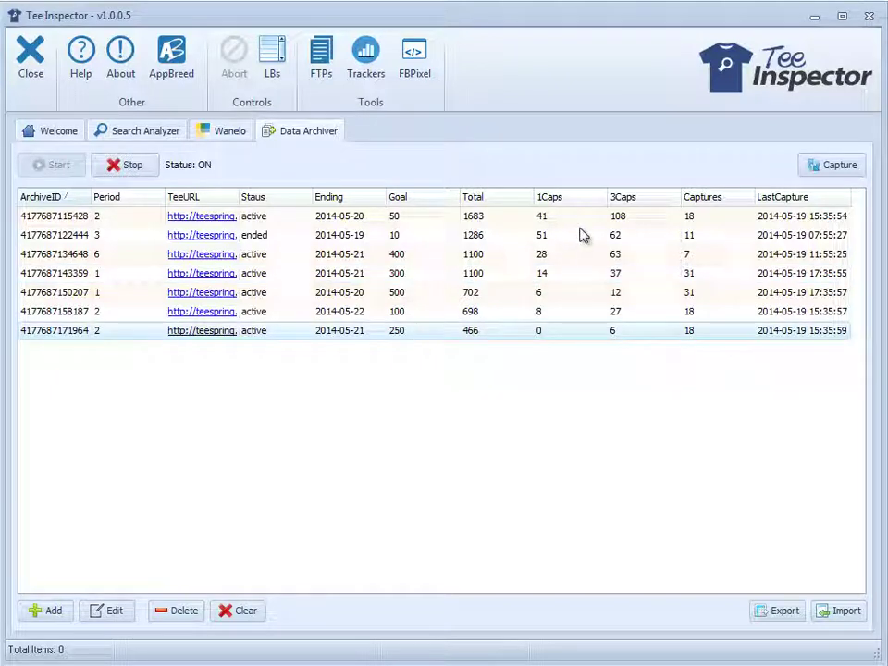
pyautogui.click(519, 218)
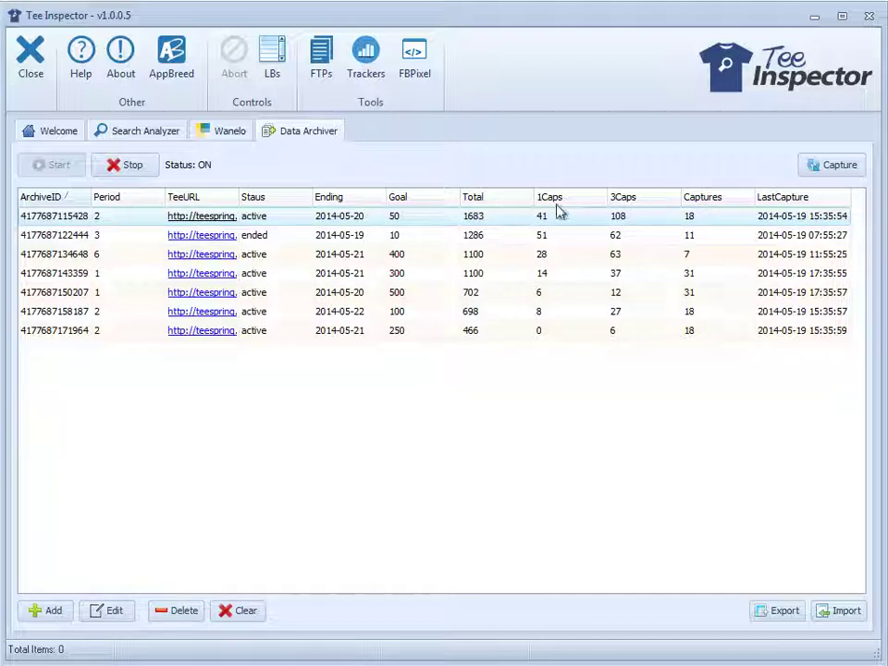
# Sort by 1Caps descending, then select the ended campaign and the 1683-sales campaign.
pyautogui.click(555, 200)
pyautogui.click(552, 199)
pyautogui.click(551, 200)
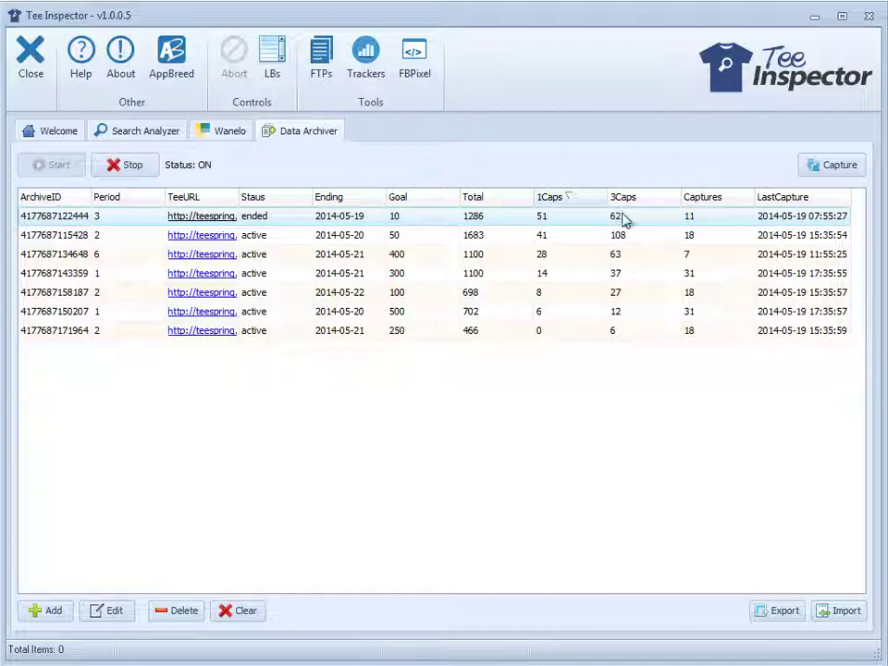
pyautogui.click(639, 239)
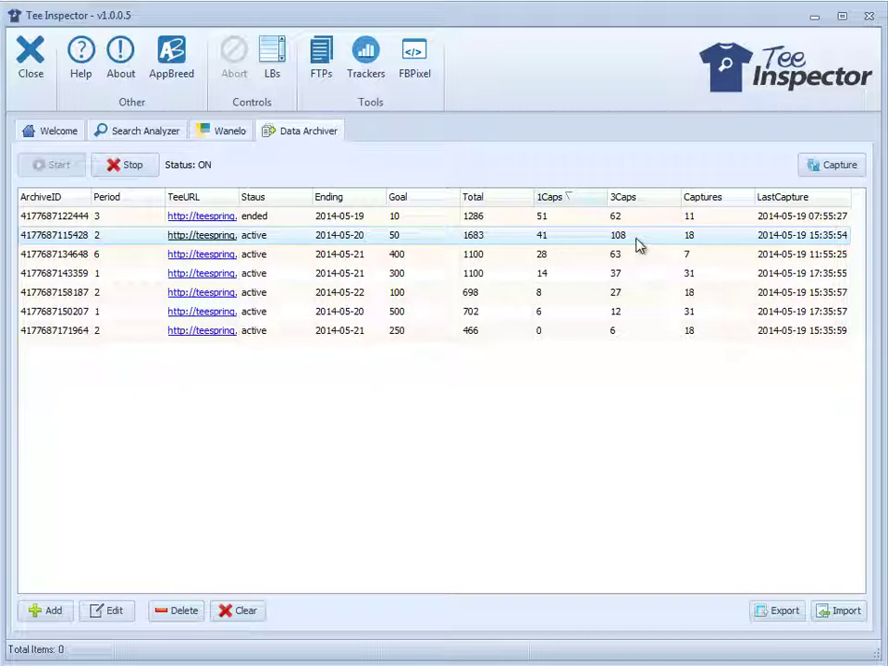
pyautogui.click(103, 219)
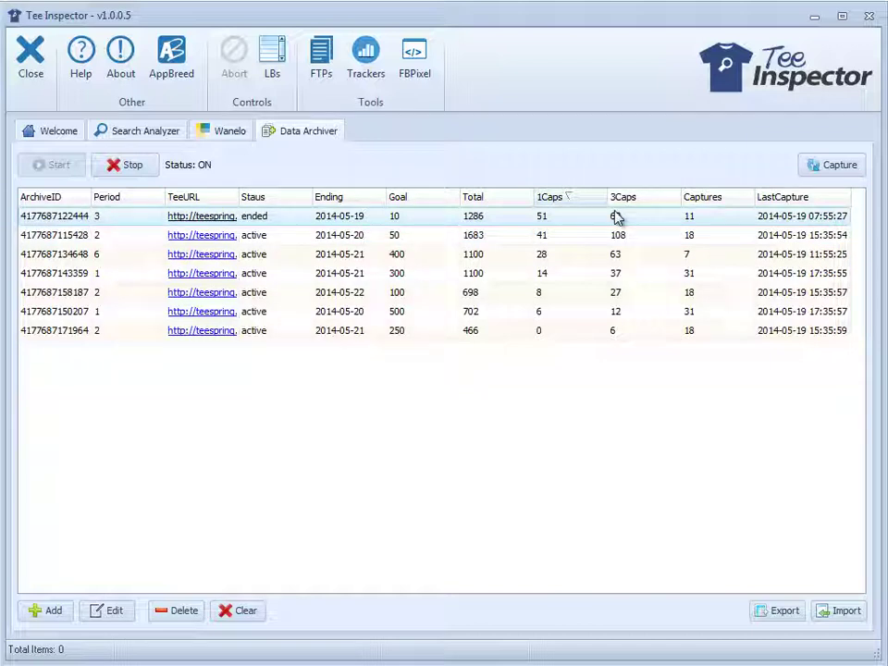
pyautogui.click(638, 236)
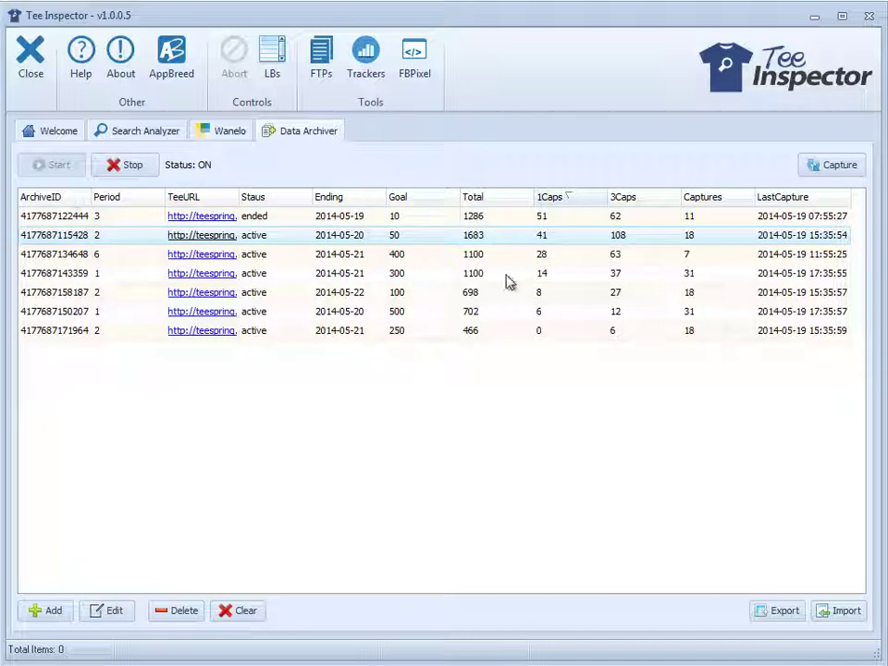
pyautogui.click(544, 276)
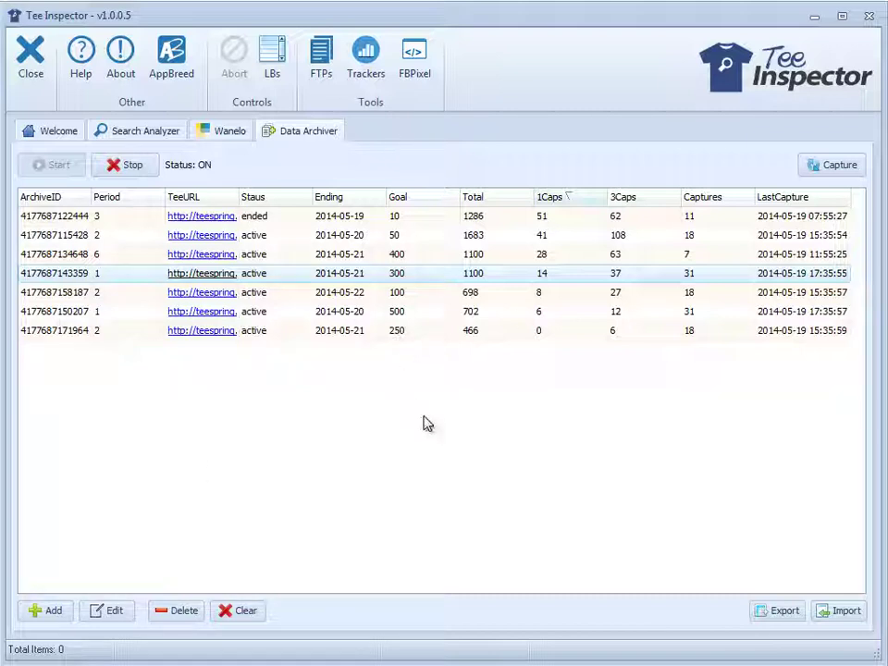
# Export the seven archived campaigns as archiver-campaigns.tdaf in the saved stuff folder.
pyautogui.click(779, 613)
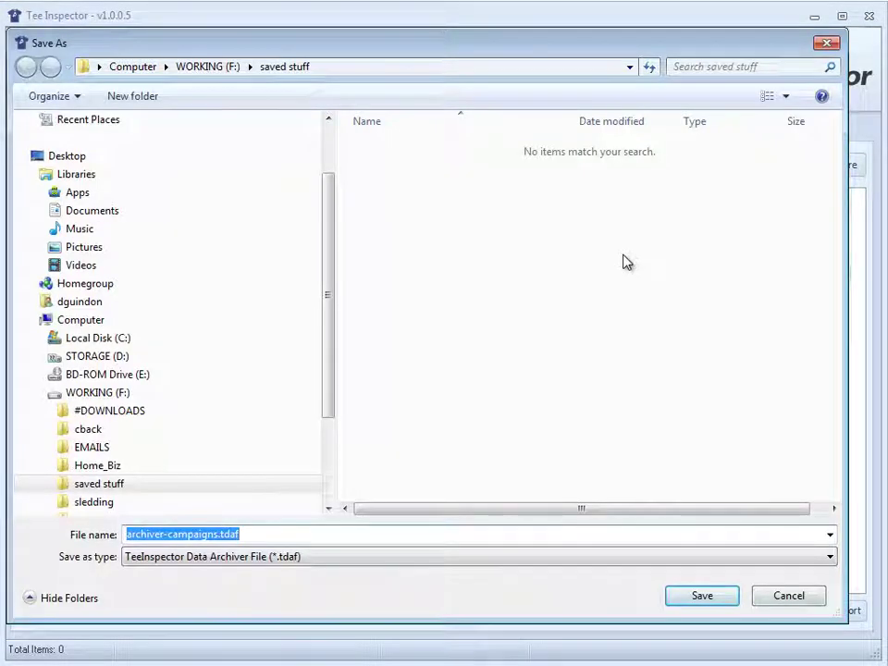
pyautogui.click(686, 603)
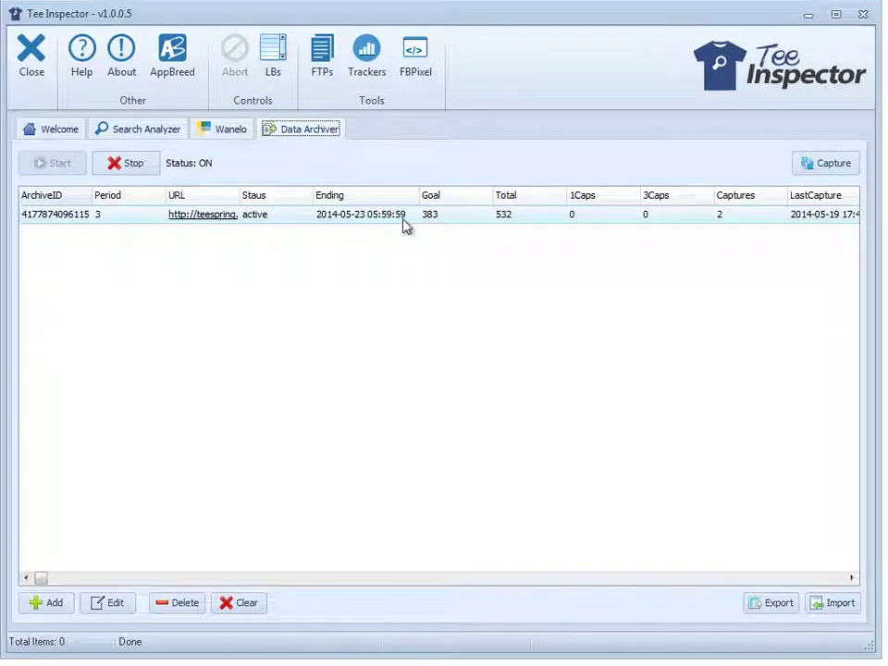
# Import archiver-campaigns.tdaf from saved stuff into the second instance's Data Archiver.
pyautogui.click(826, 606)
pyautogui.click(507, 145)
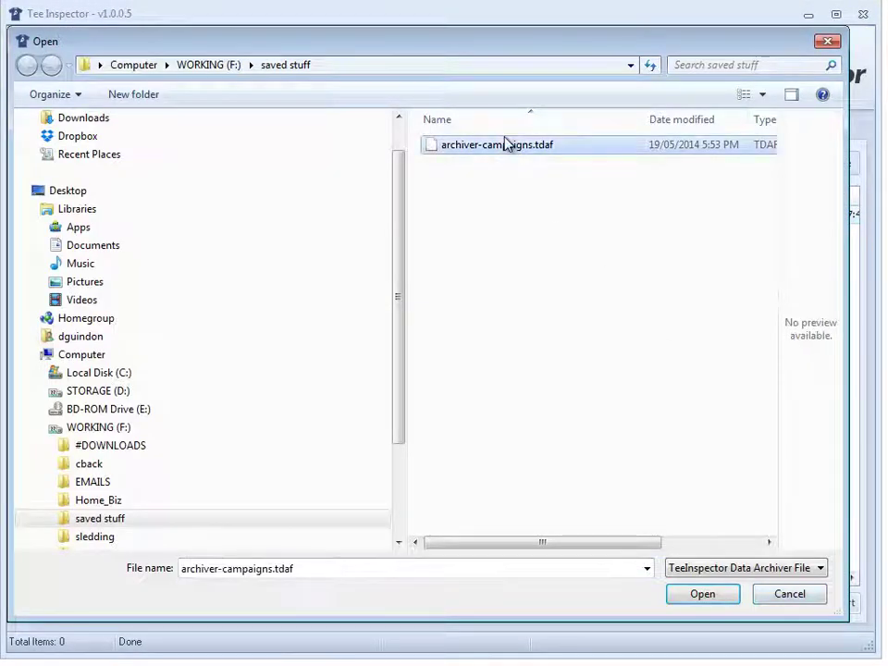
pyautogui.click(701, 593)
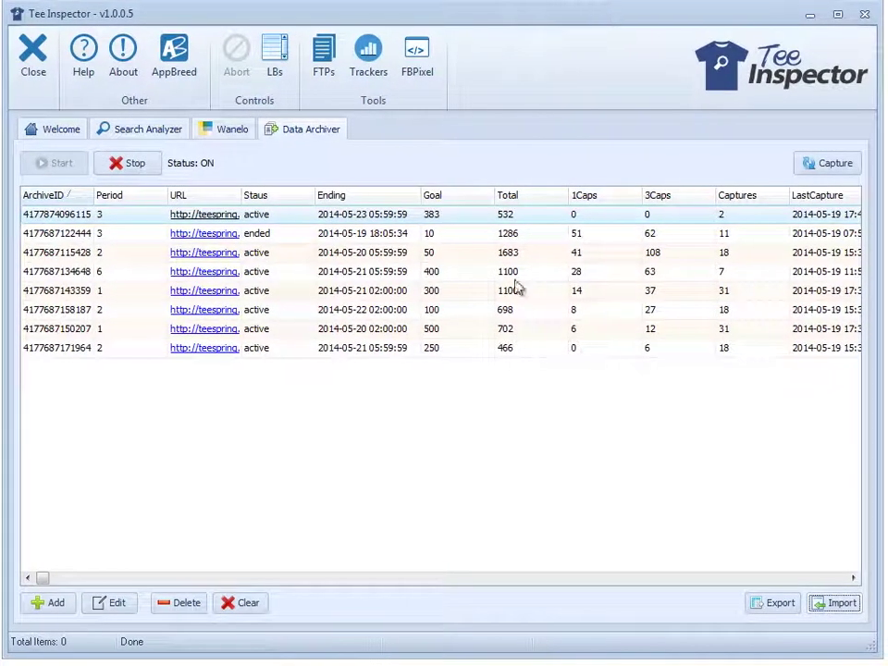
pyautogui.click(453, 278)
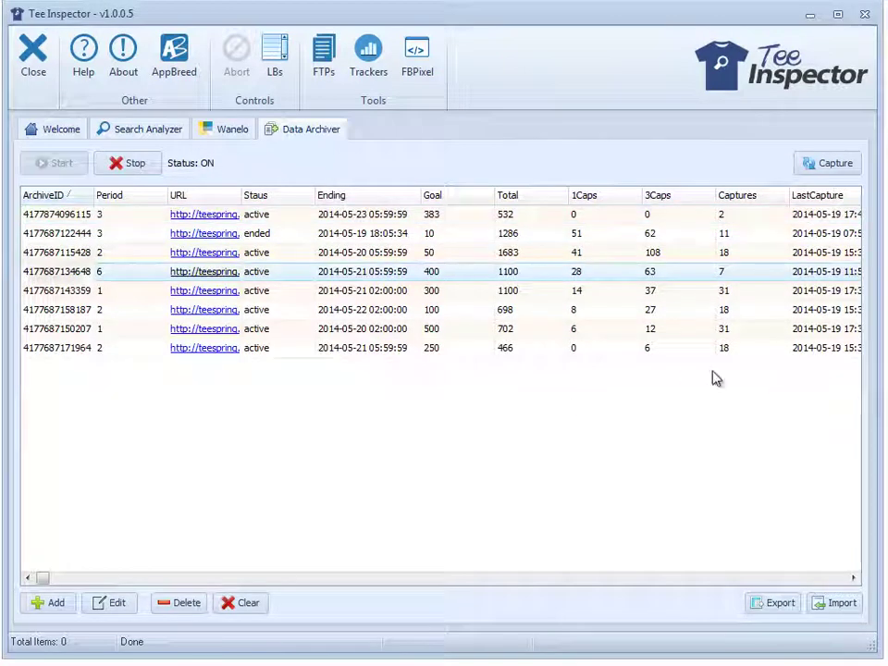
pyautogui.click(673, 326)
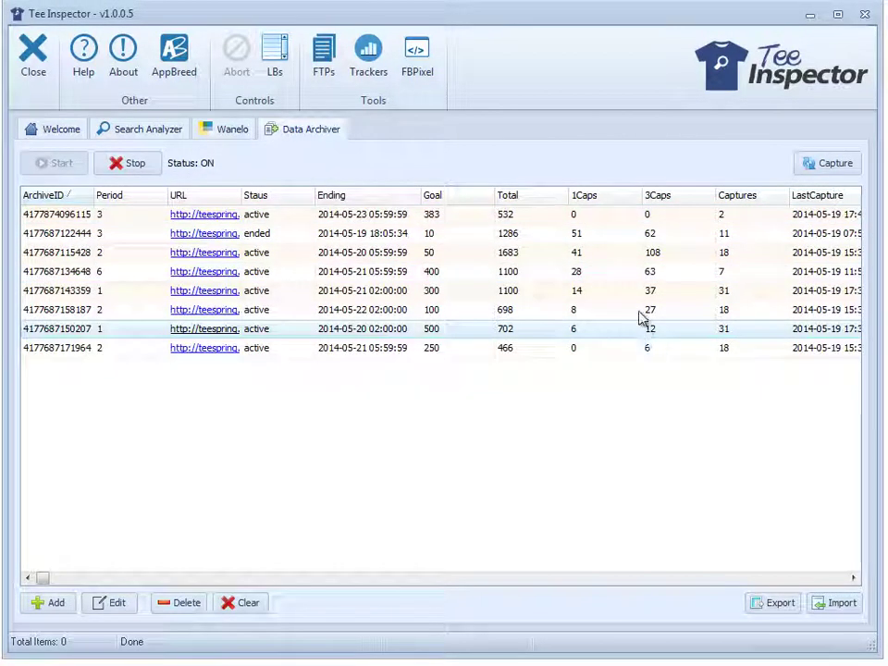
pyautogui.click(640, 312)
pyautogui.click(609, 258)
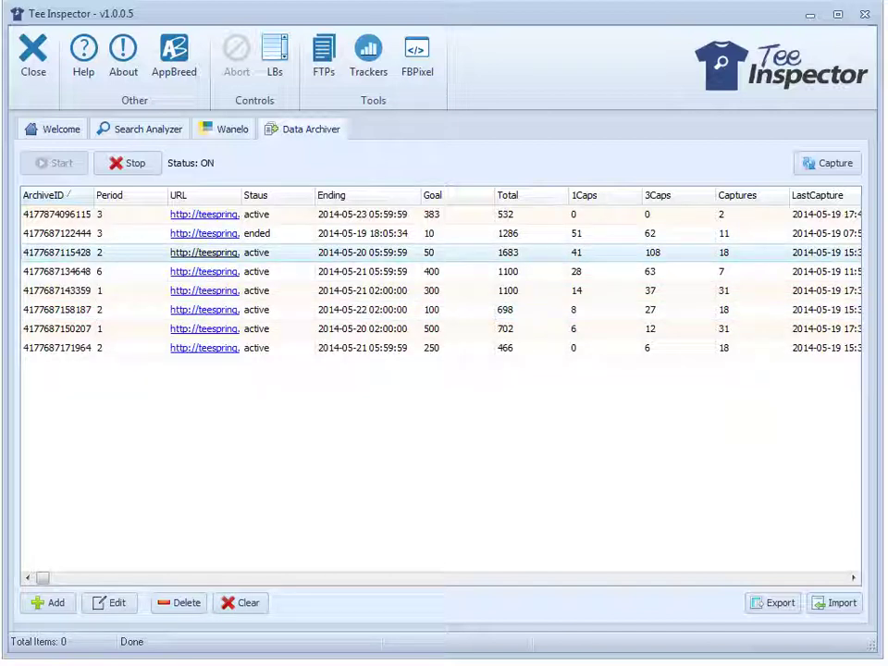
pyautogui.click(326, 215)
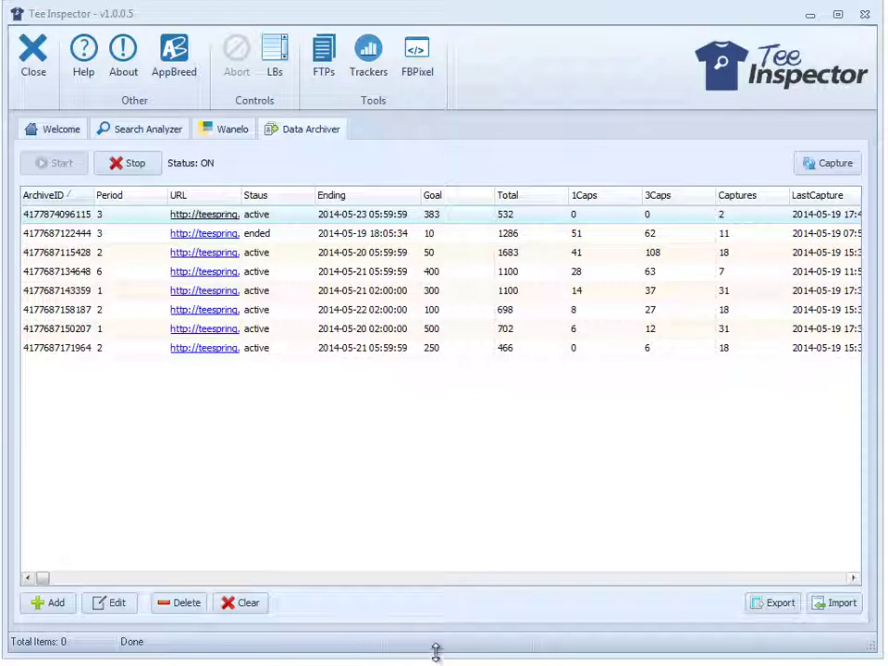
pyautogui.moveTo(436, 650); pyautogui.dragTo(436, 656)
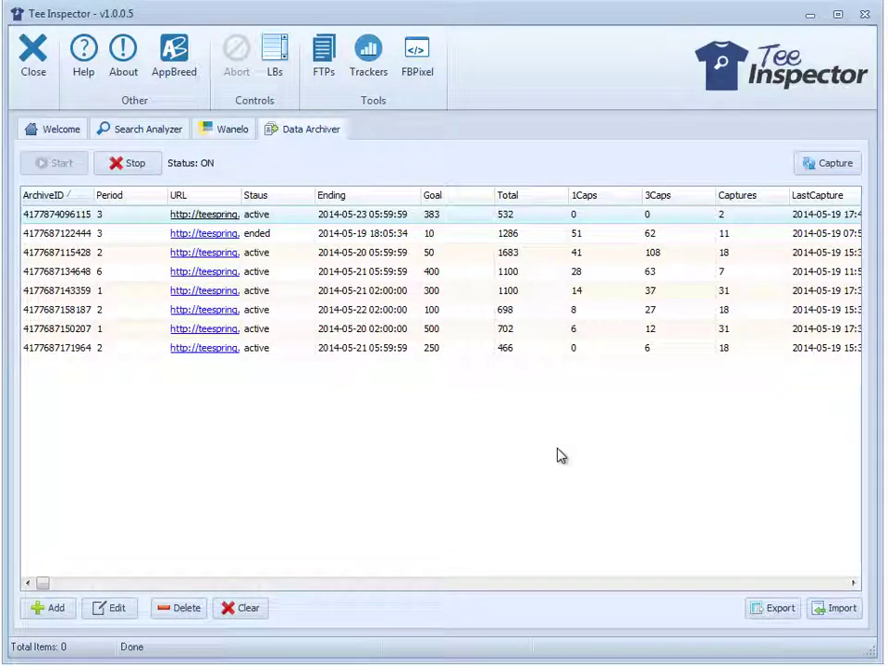